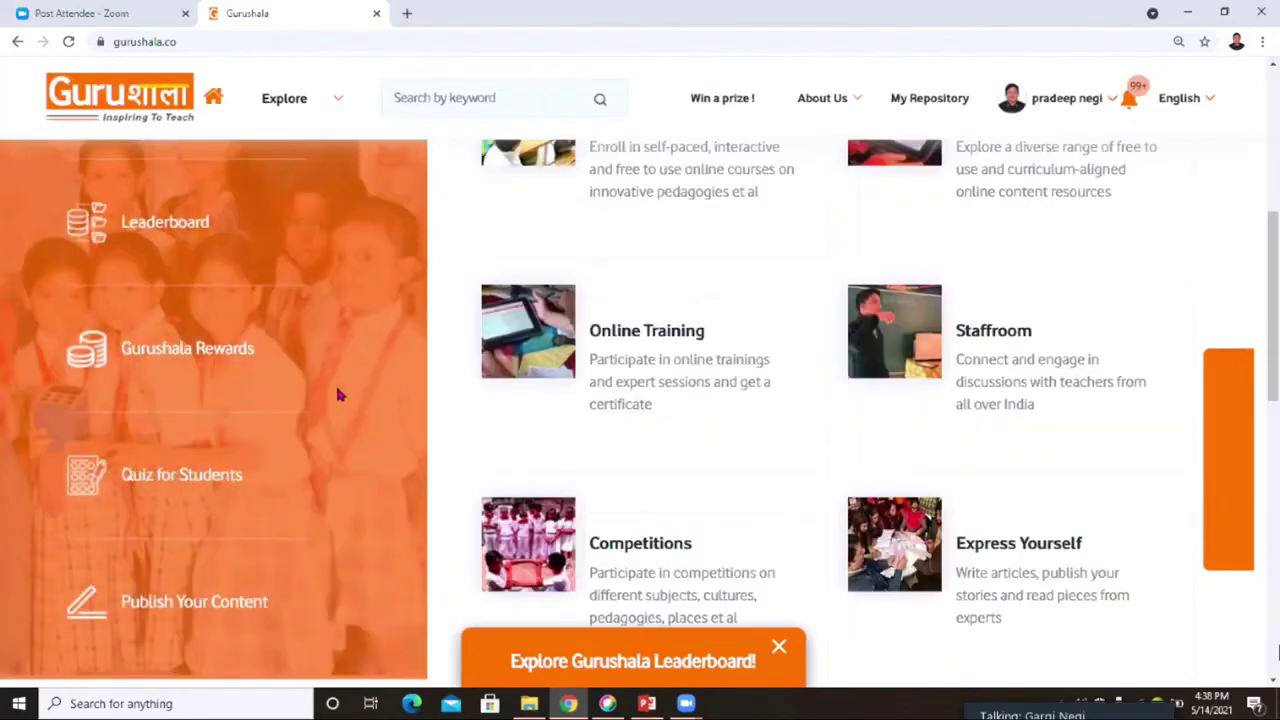
Open the Publish Your Content form from the homepage.
{"action": "scroll", "coordinate": [335, 393], "scroll_direction": "down", "scroll_amount": 2}
{"action": "scroll", "coordinate": [331, 391], "scroll_direction": "up", "scroll_amount": 2}
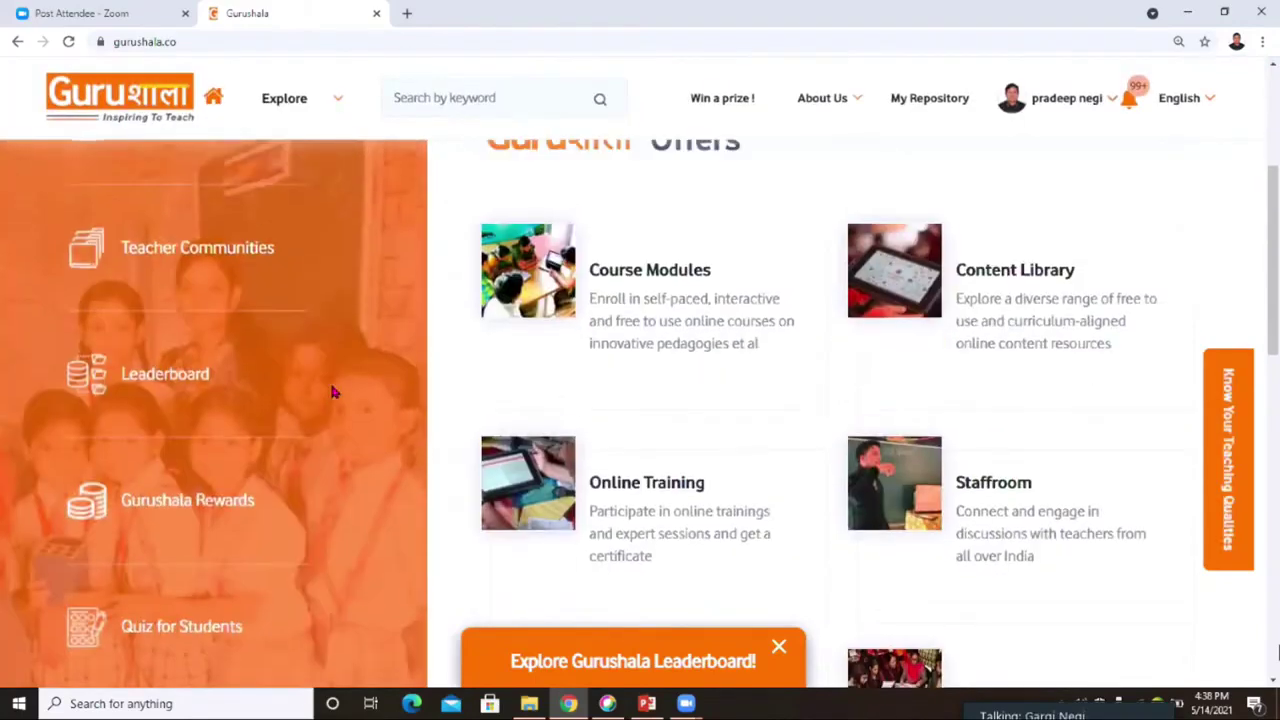
{"action": "scroll", "coordinate": [331, 391], "scroll_direction": "down", "scroll_amount": 3}
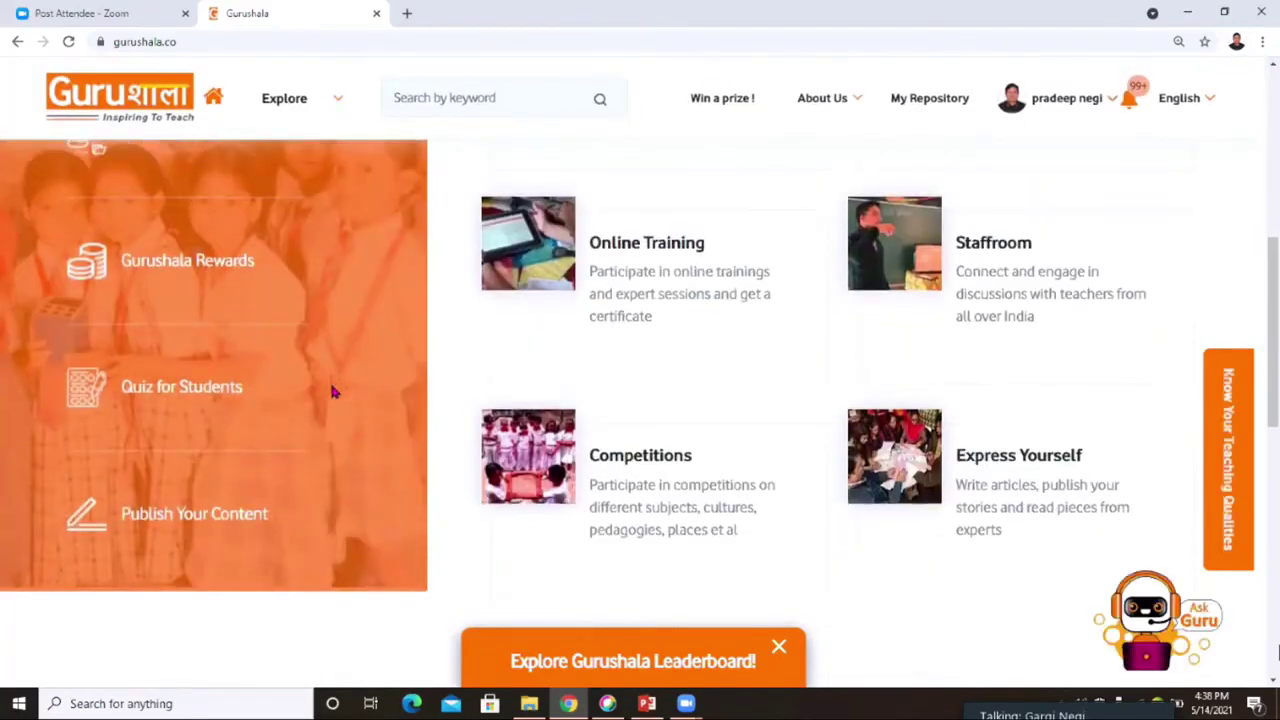
{"action": "left_click", "coordinate": [195, 521]}
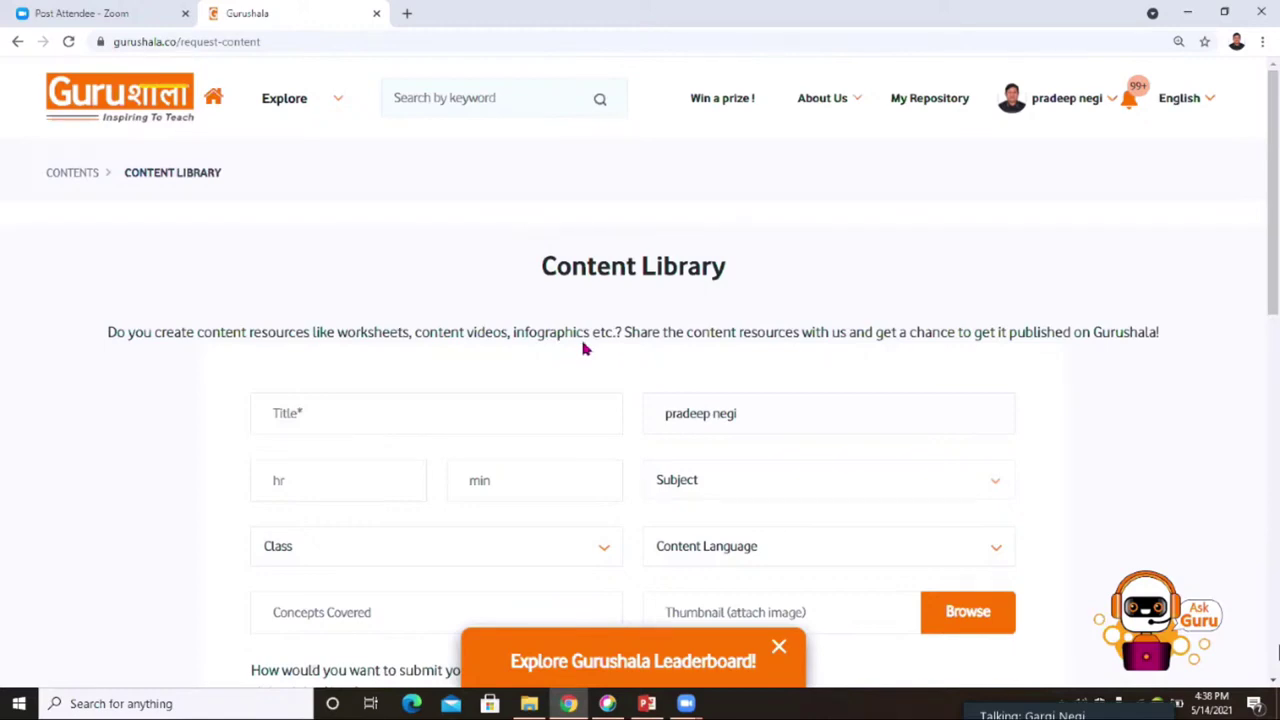
Title the content resource MICRO ECONOMICS and set its duration to 0 hours and 30 minutes.
{"action": "scroll", "coordinate": [720, 286], "scroll_direction": "down", "scroll_amount": 3}
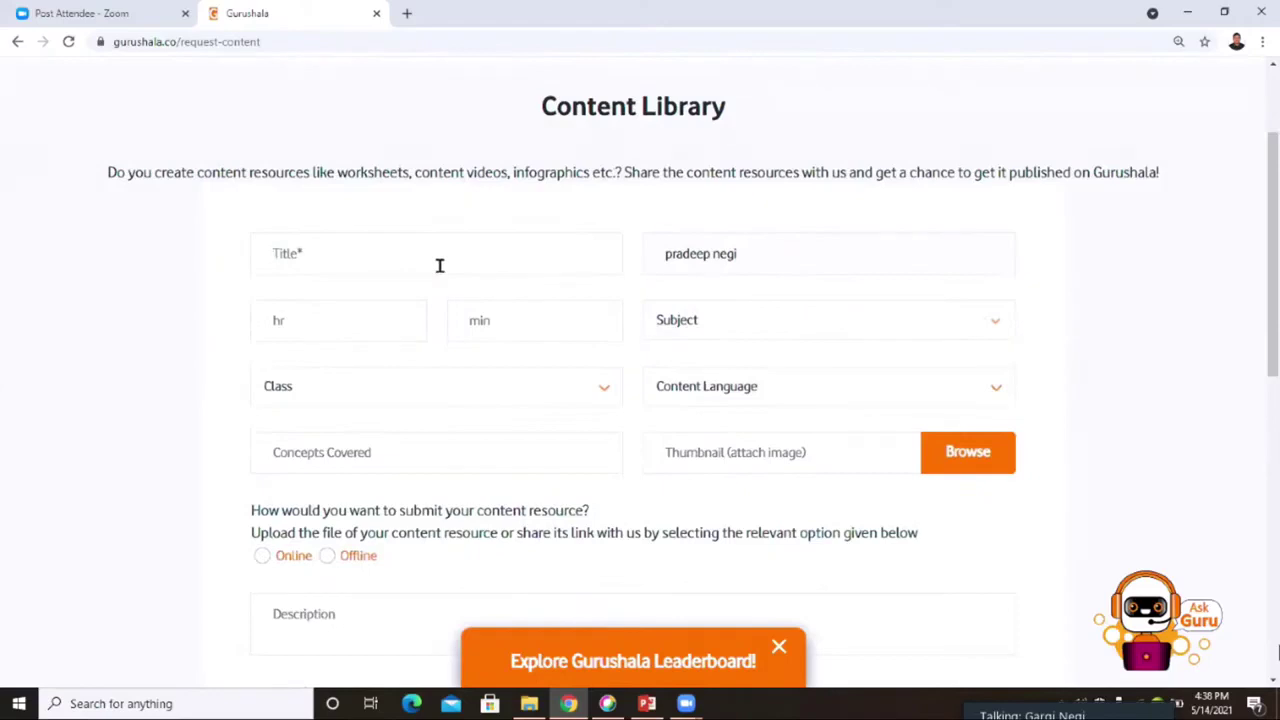
{"action": "type", "text": "MIC"}
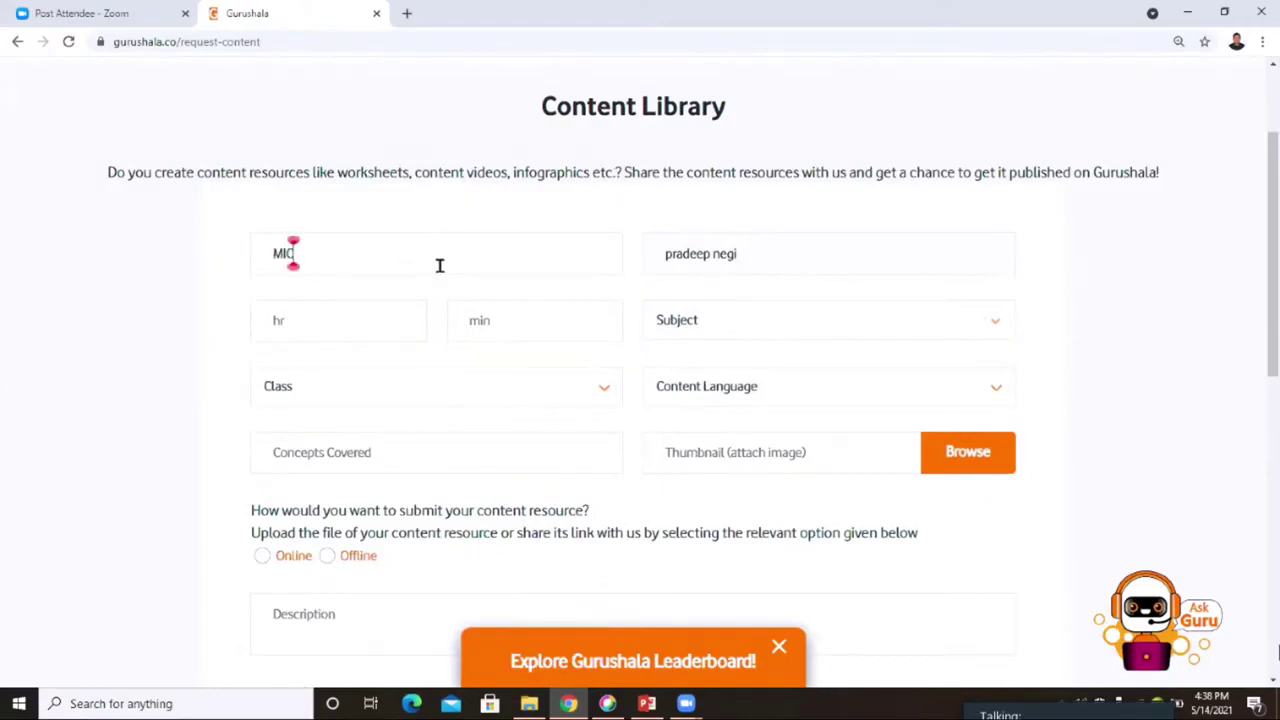
{"action": "type", "text": "RO ECONOMICS"}
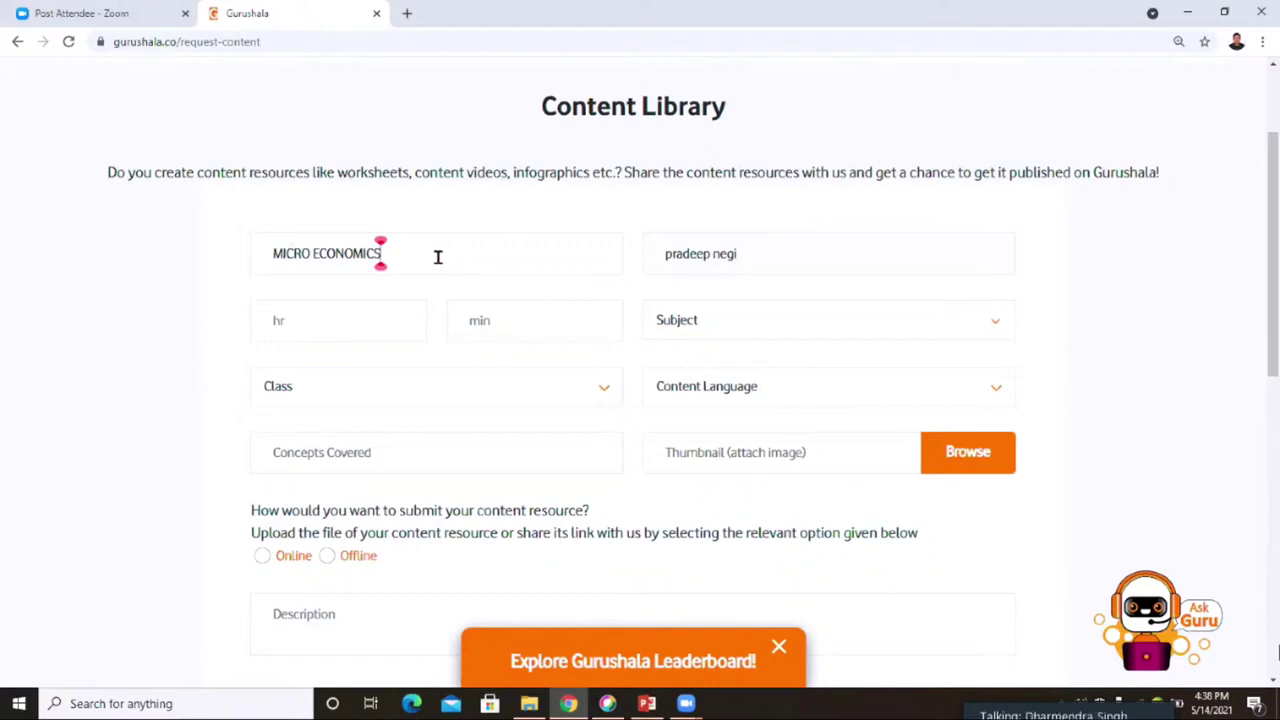
{"action": "left_click", "coordinate": [500, 325]}
{"action": "left_click", "coordinate": [398, 320]}
{"action": "type", "text": "0"}
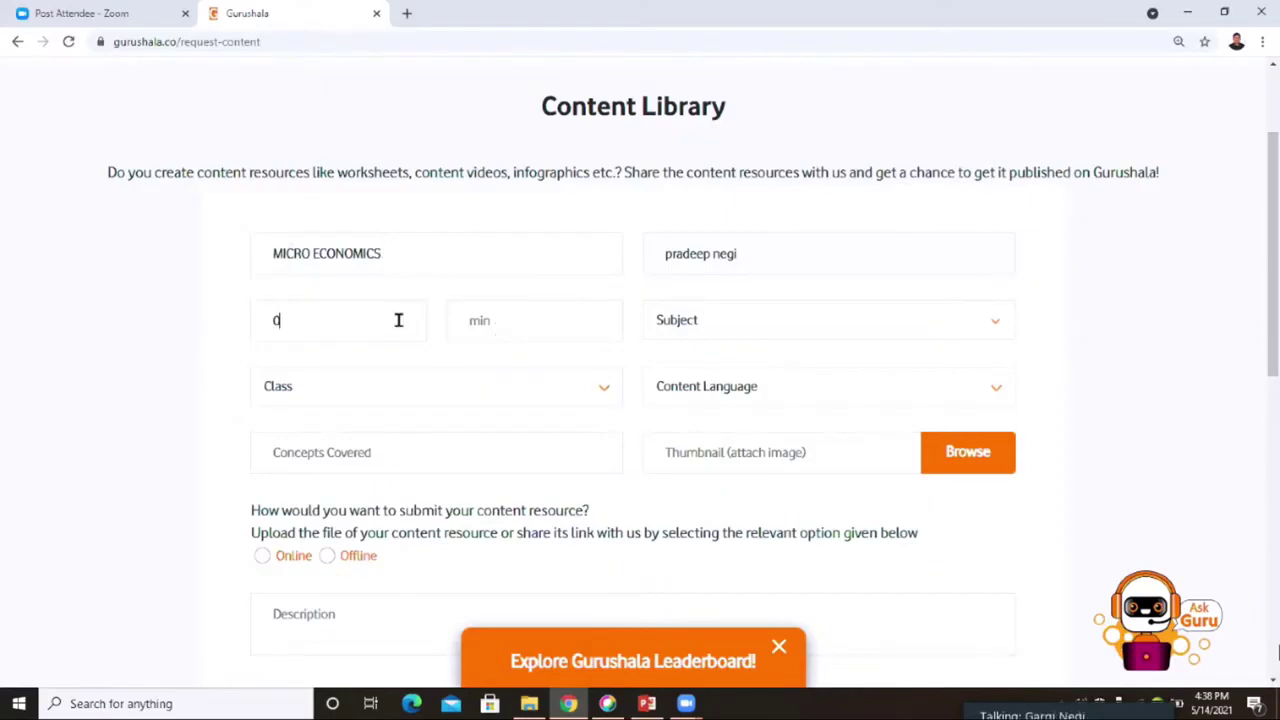
{"action": "left_click", "coordinate": [531, 329]}
{"action": "type", "text": "30"}
Select Class 9 and Class 10 as the classes for the resource.
{"action": "left_click", "coordinate": [420, 390]}
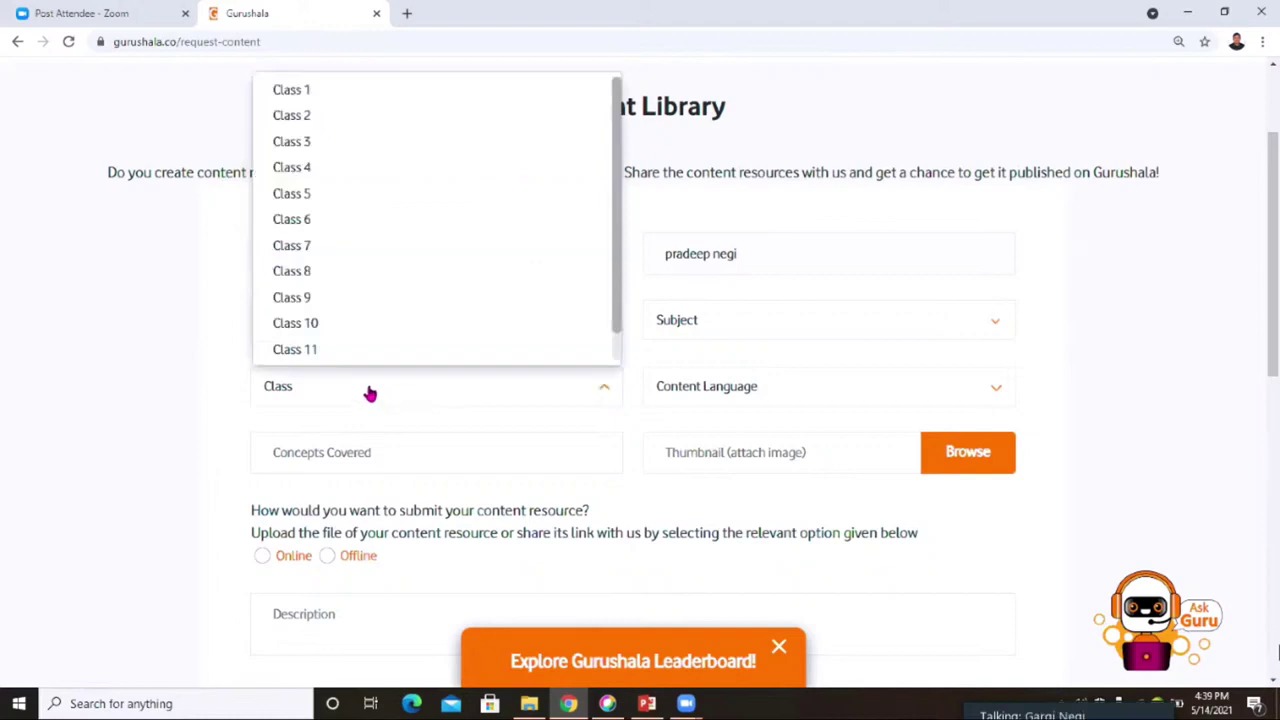
{"action": "left_click", "coordinate": [297, 331]}
{"action": "left_click", "coordinate": [292, 301]}
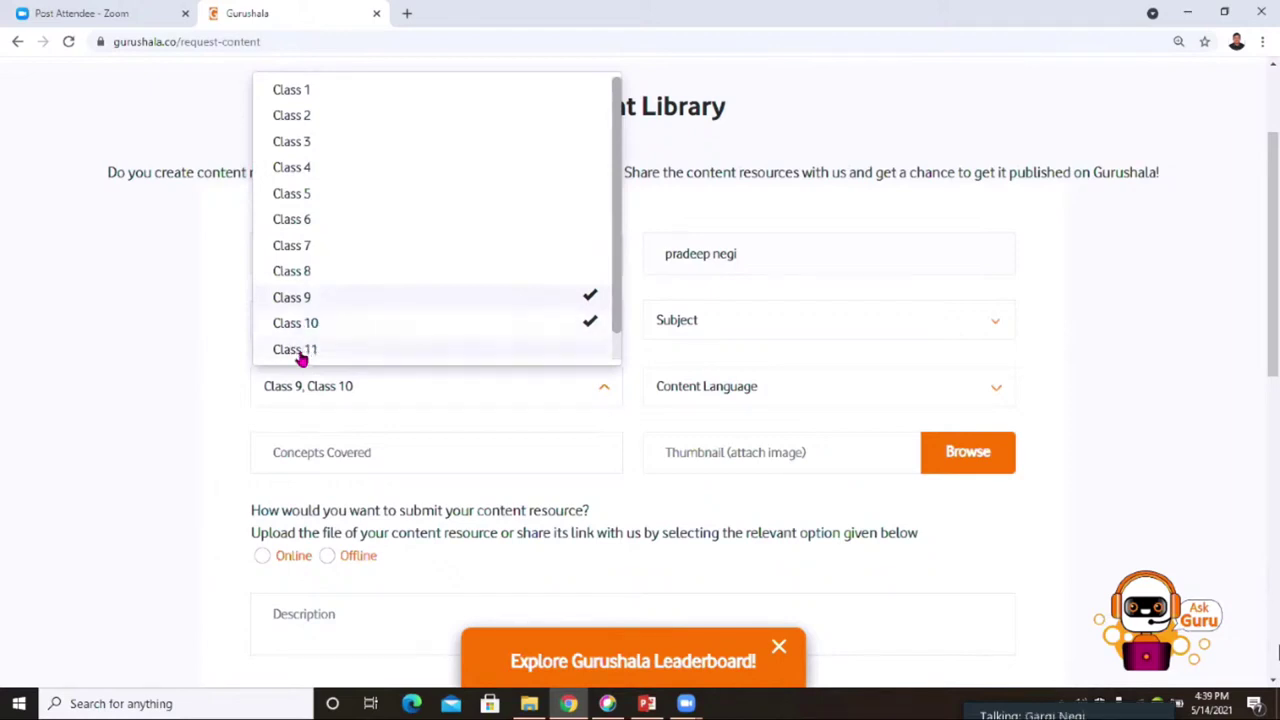
{"action": "left_click", "coordinate": [184, 350]}
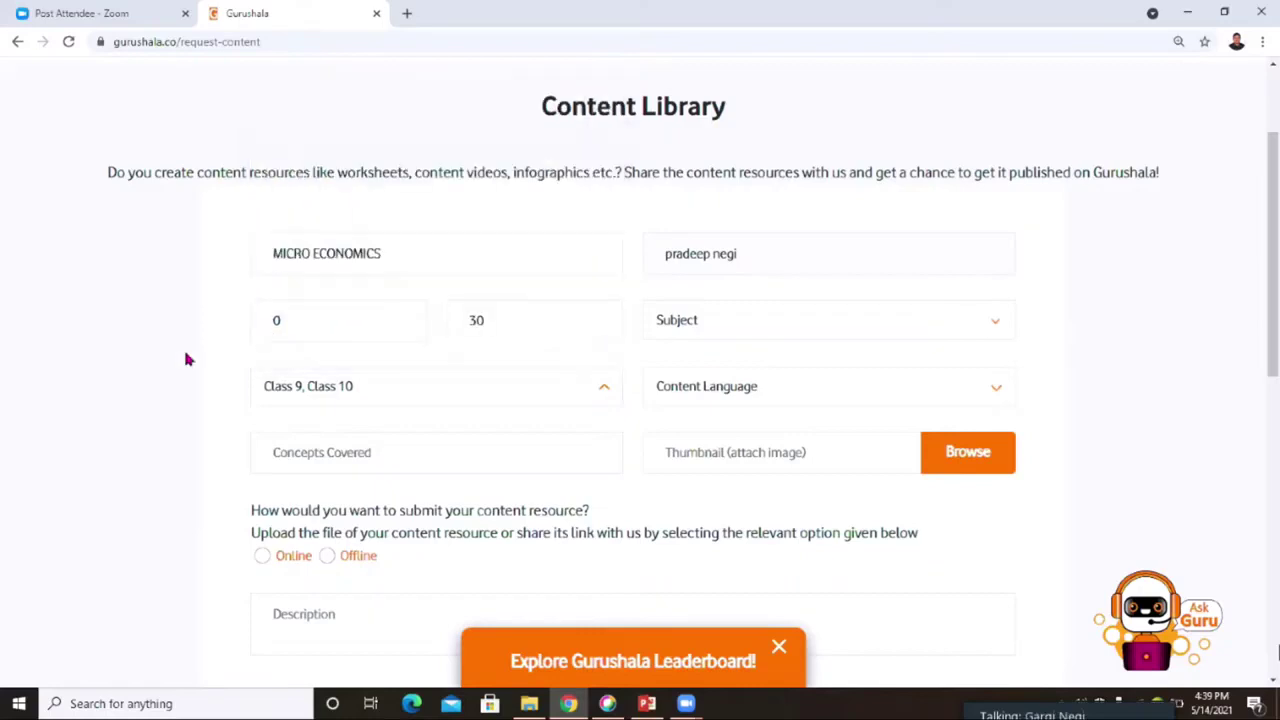
Set the resource's subject to Economics and its content language to Hindi.
{"action": "left_click", "coordinate": [442, 454]}
{"action": "left_click", "coordinate": [814, 320]}
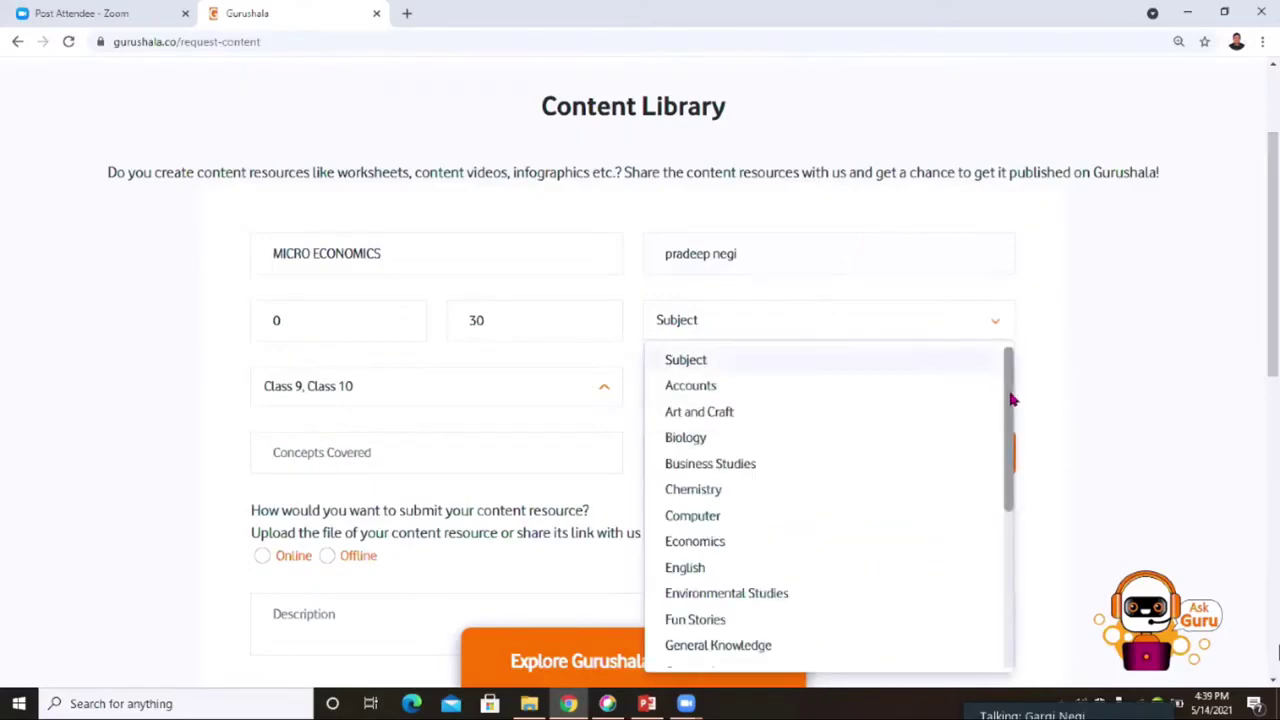
{"action": "left_click_drag", "start_coordinate": [1015, 395], "coordinate": [1006, 477]}
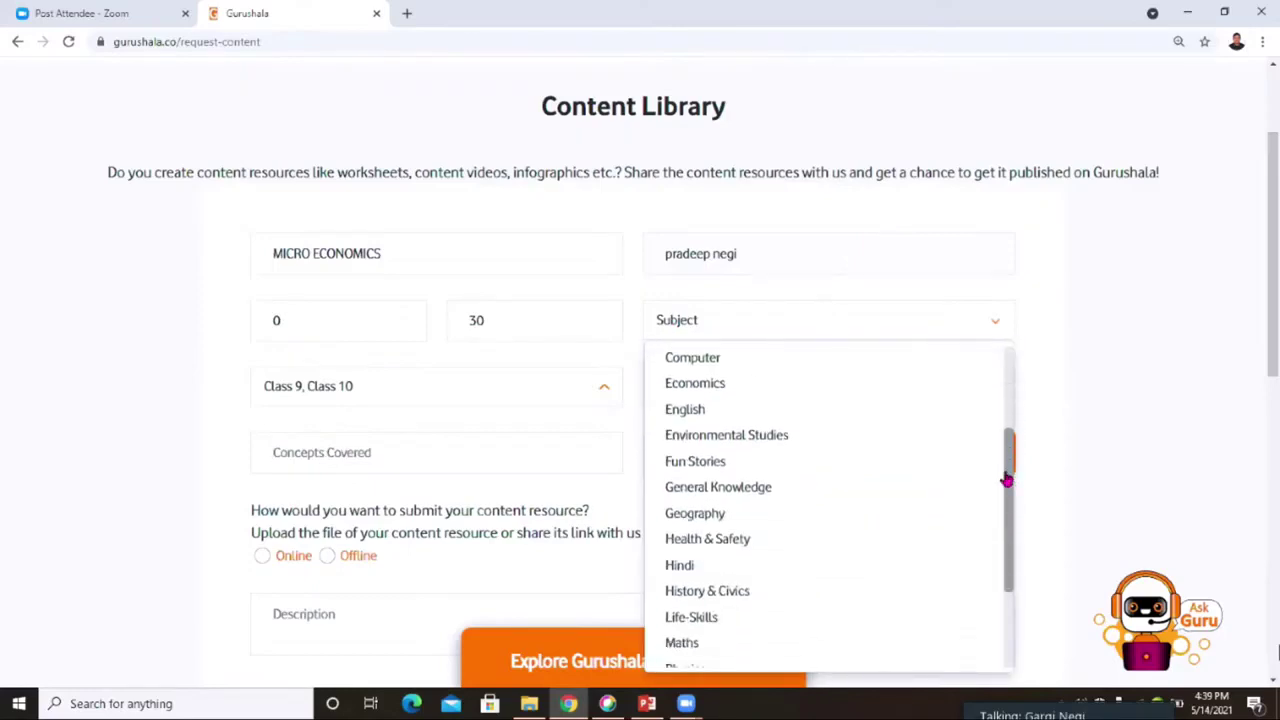
{"action": "left_click", "coordinate": [706, 390]}
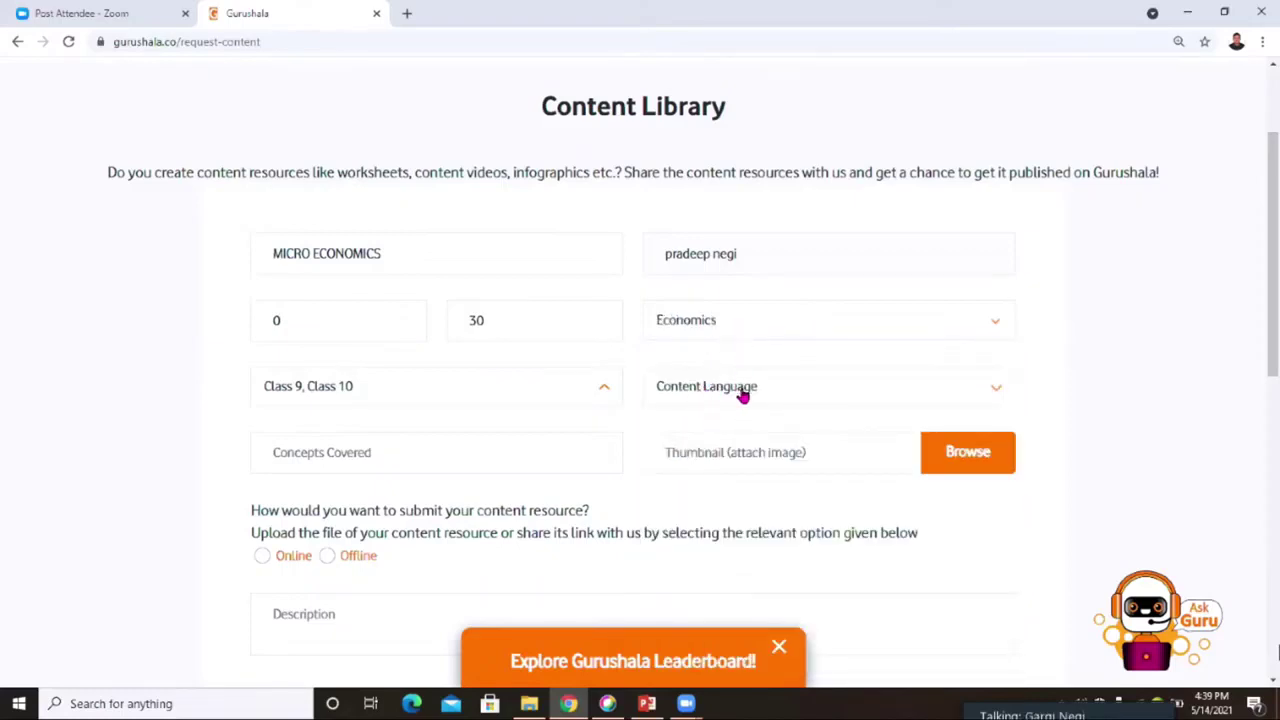
{"action": "left_click", "coordinate": [997, 393]}
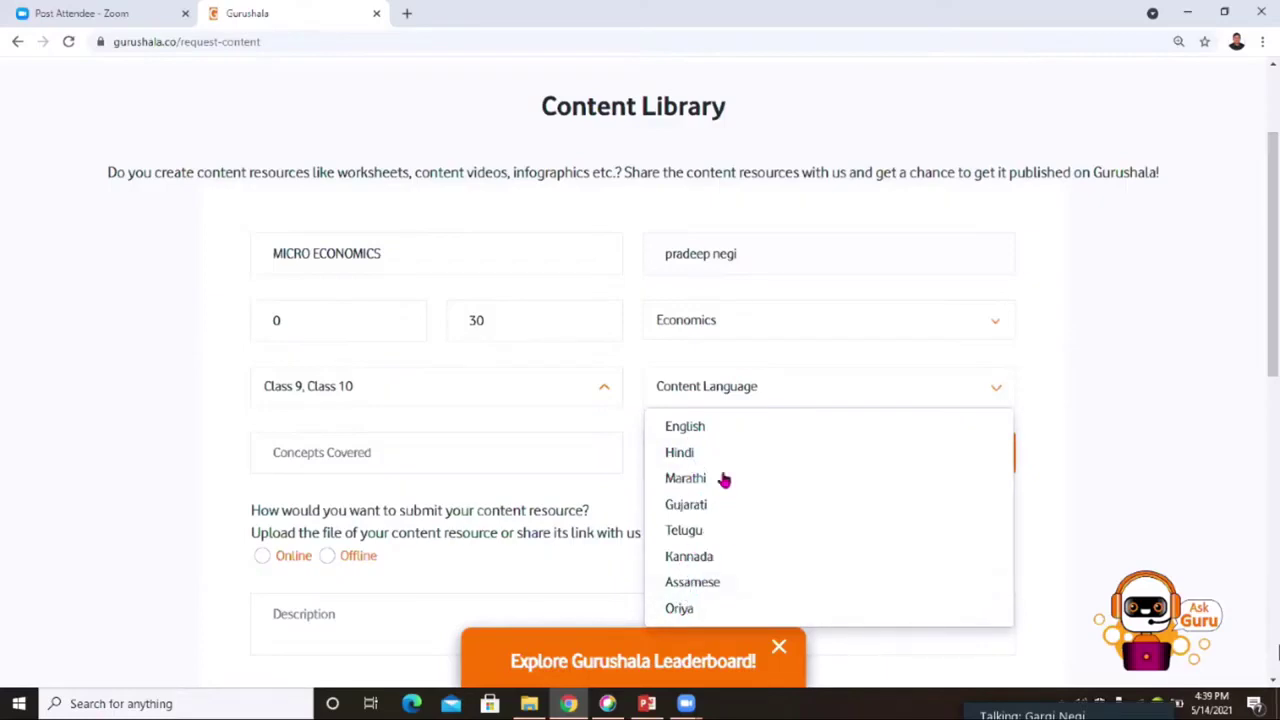
{"action": "left_click", "coordinate": [681, 454]}
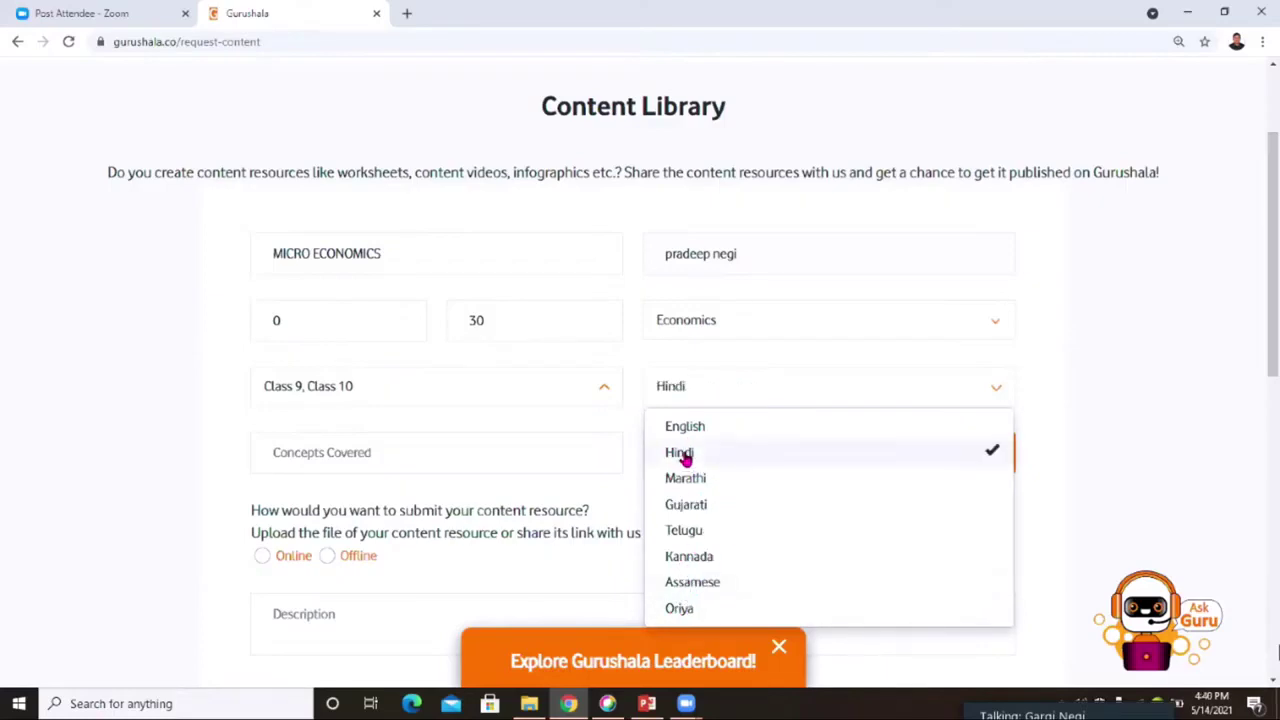
{"action": "left_click", "coordinate": [893, 408]}
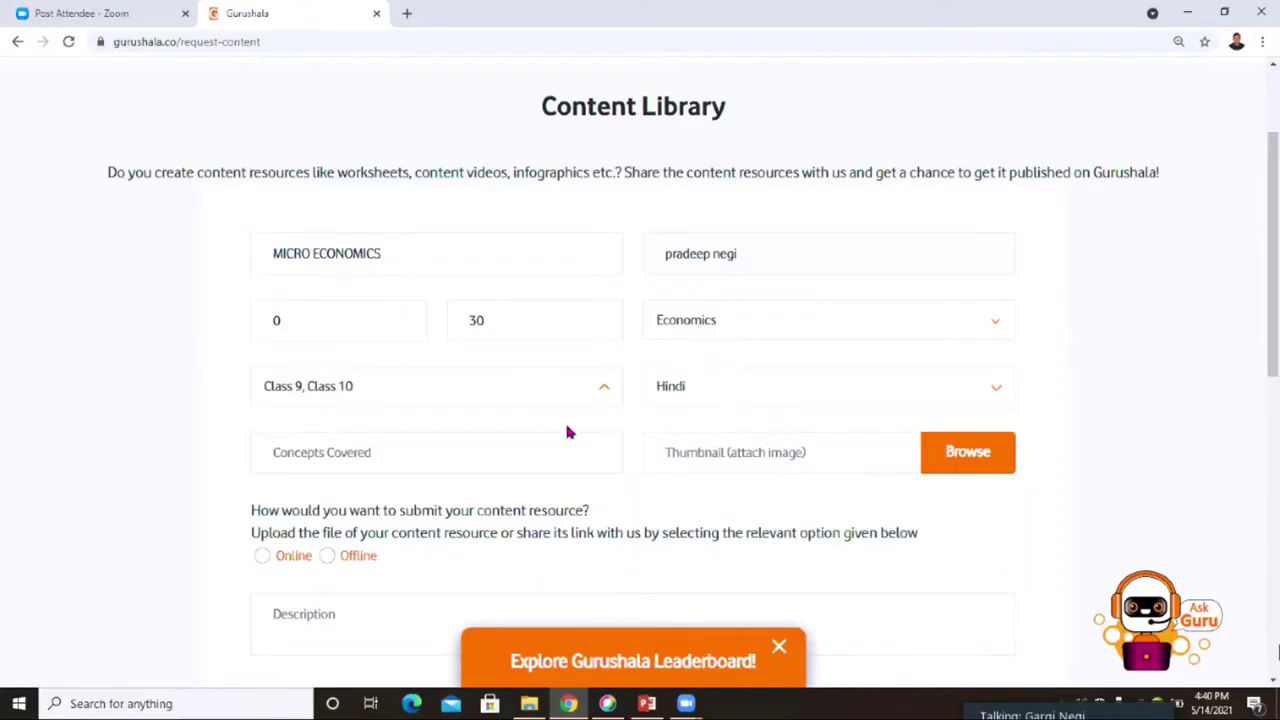
Enter "indian economy" as the concepts covered.
{"action": "left_click", "coordinate": [497, 460]}
{"action": "type", "text": "W"}
{"action": "key", "text": "BackSpace"}
{"action": "type", "text": "INS"}
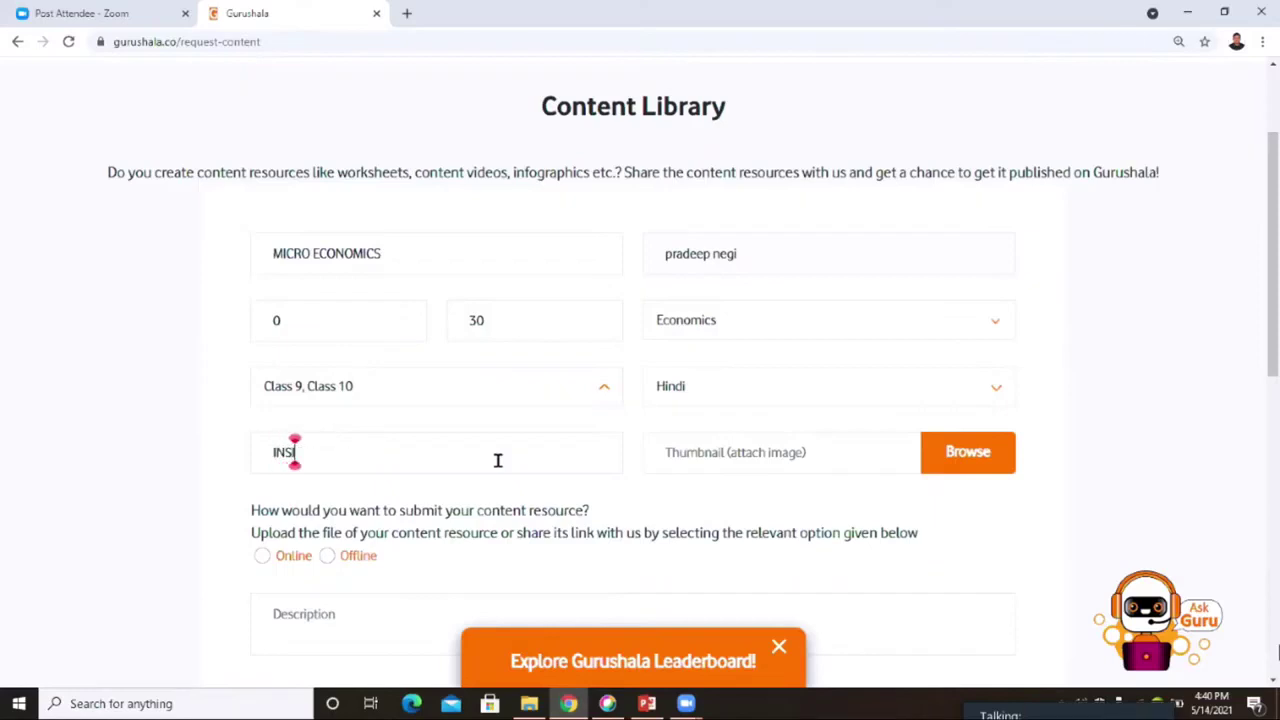
{"action": "key", "text": "BackSpace"}
{"action": "key", "text": "BackSpace"}
{"action": "key", "text": "BackSpace"}
{"action": "type", "text": "indian econom"}
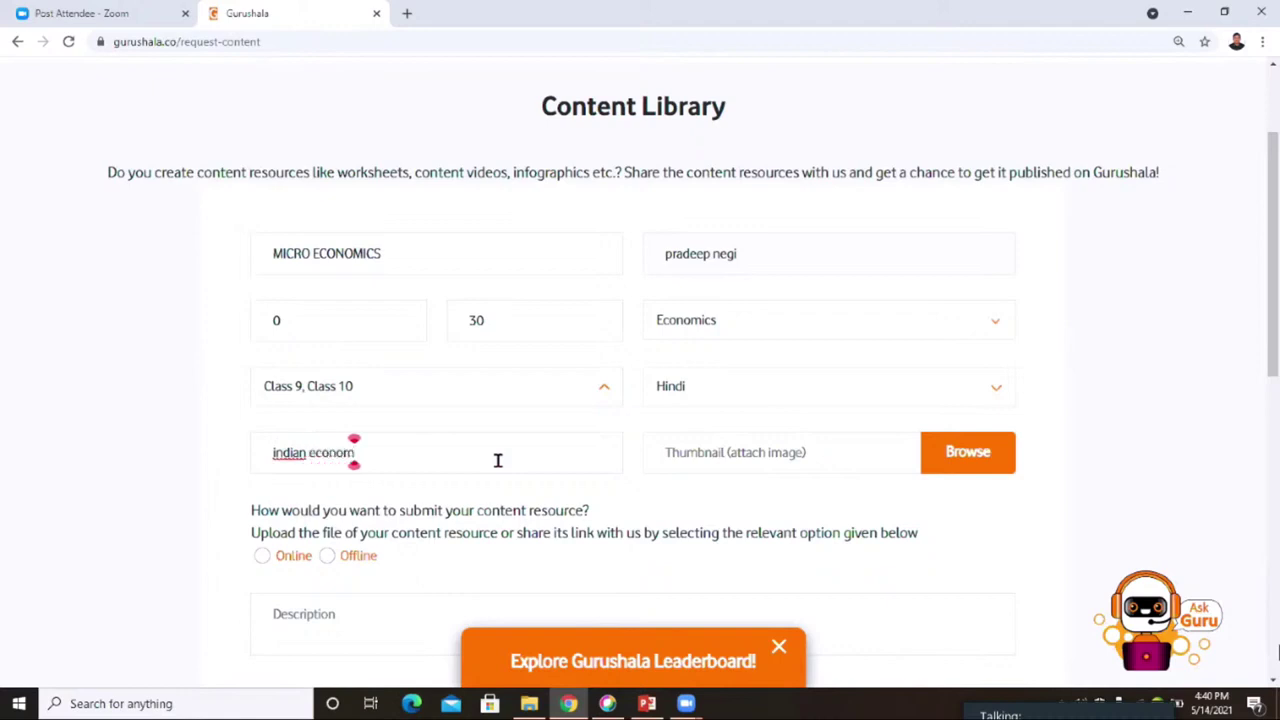
{"action": "type", "text": "i"}
{"action": "key", "text": "BackSpace"}
{"action": "key", "text": "BackSpace"}
{"action": "type", "text": "y"}
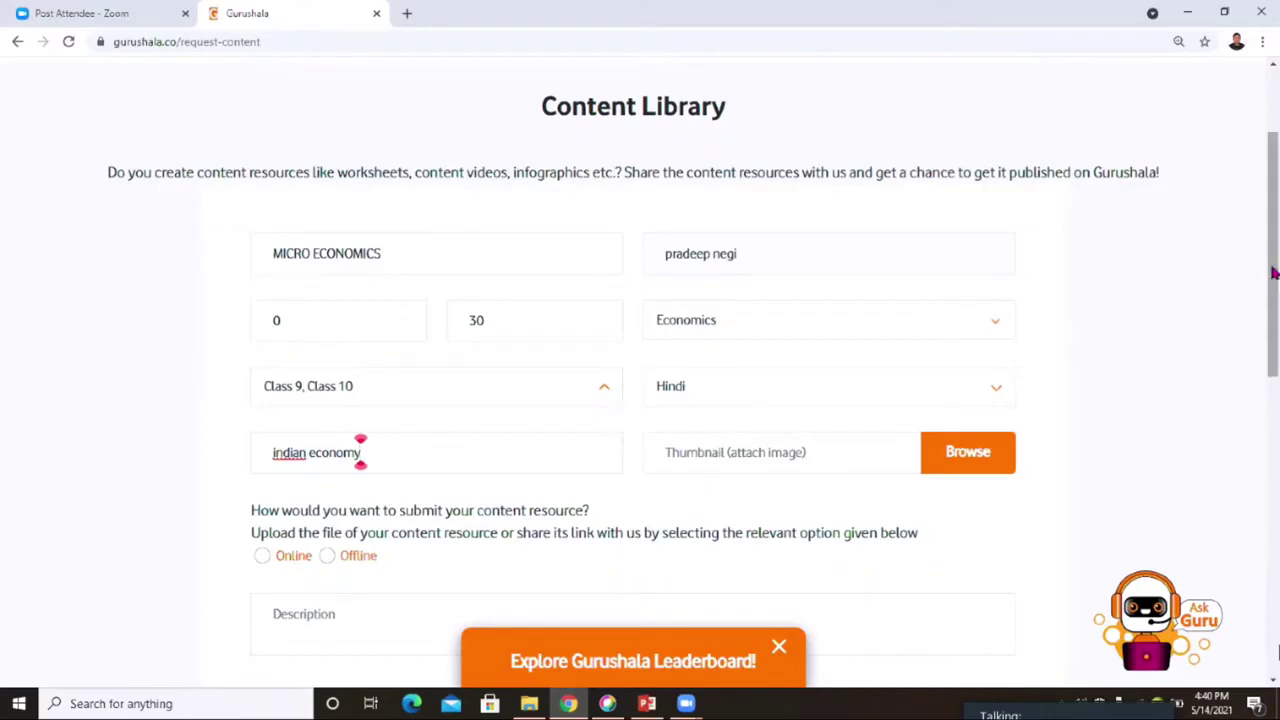
Check the Online link submission option, and set the content submission method to Offline.
{"action": "scroll", "coordinate": [1274, 315], "scroll_direction": "down", "scroll_amount": 1}
{"action": "scroll", "coordinate": [1274, 315], "scroll_direction": "down", "scroll_amount": 2}
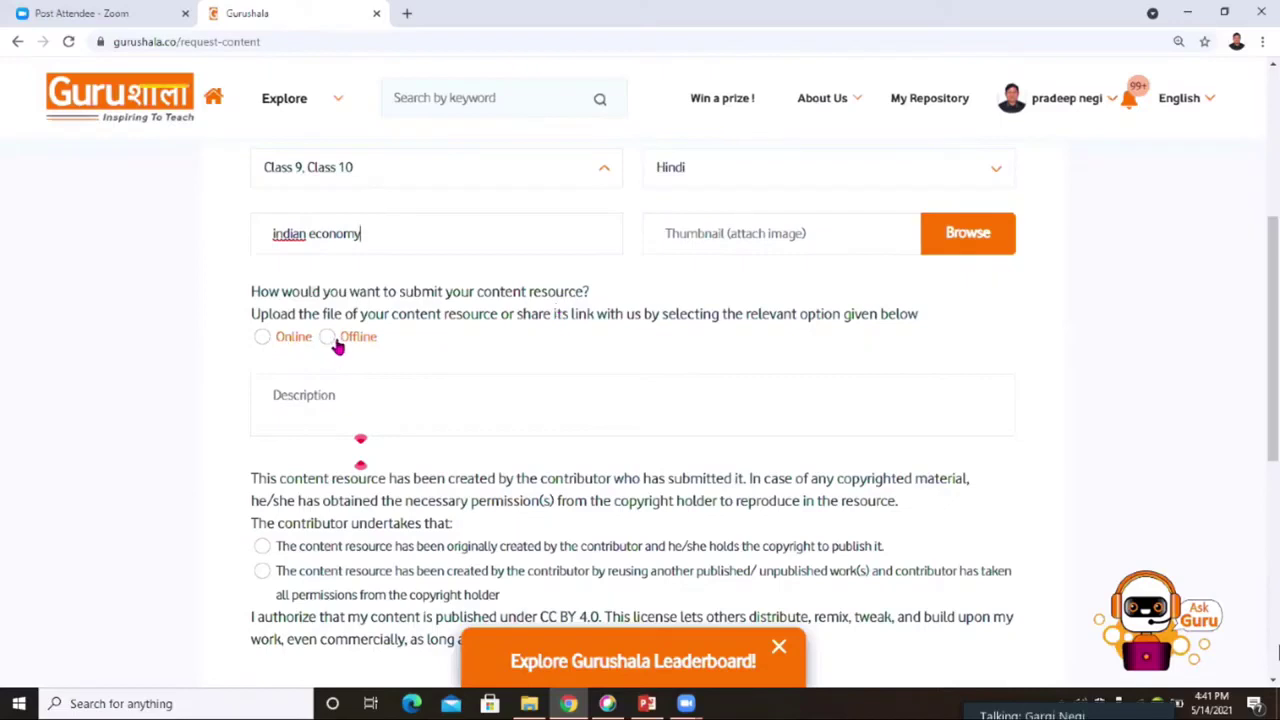
{"action": "left_click", "coordinate": [261, 340]}
{"action": "left_click", "coordinate": [352, 402]}
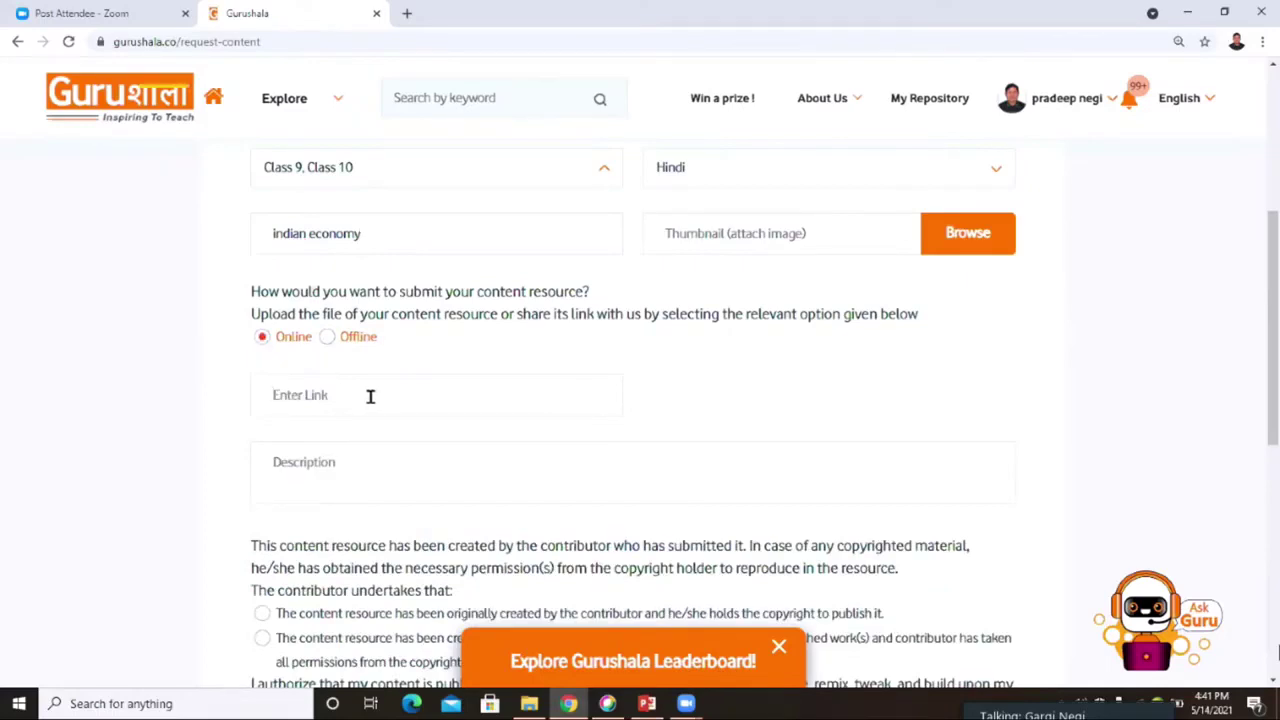
{"action": "left_click", "coordinate": [370, 397]}
{"action": "left_click", "coordinate": [328, 340]}
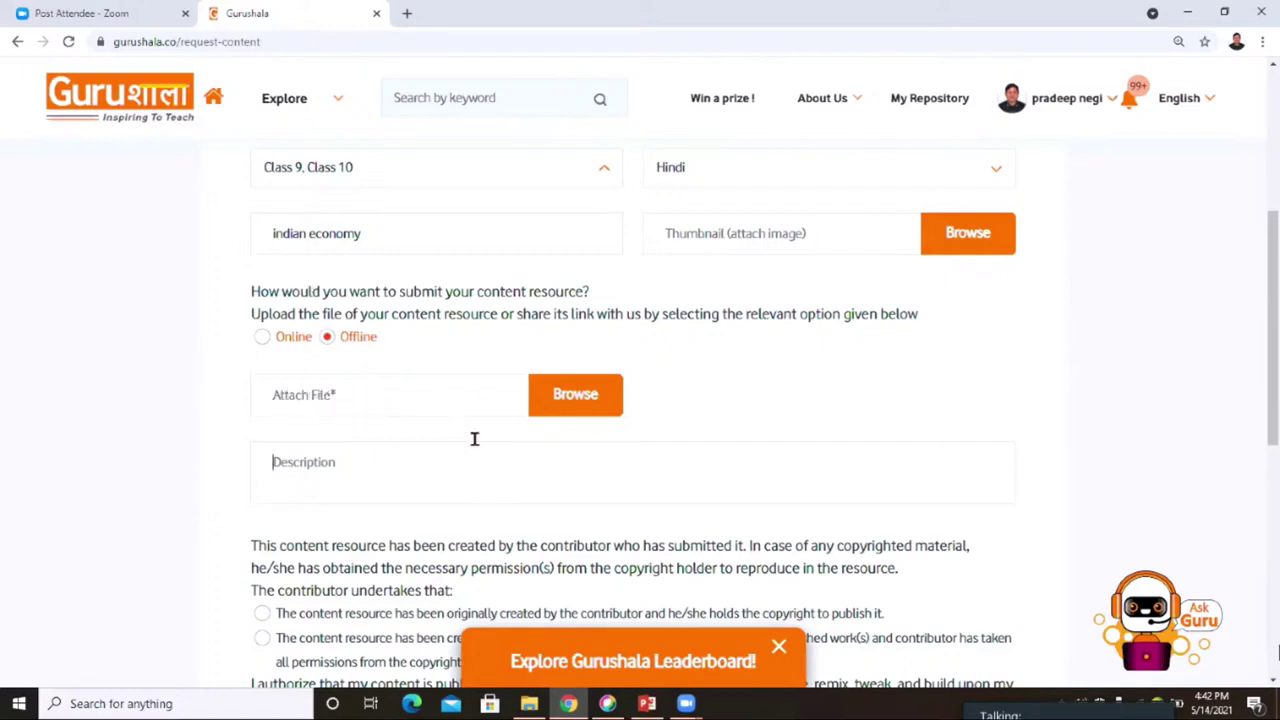
Review the contributor declarations, the account notifications and the Content Library's subject categories.
{"action": "scroll", "coordinate": [474, 437], "scroll_direction": "down", "scroll_amount": 3}
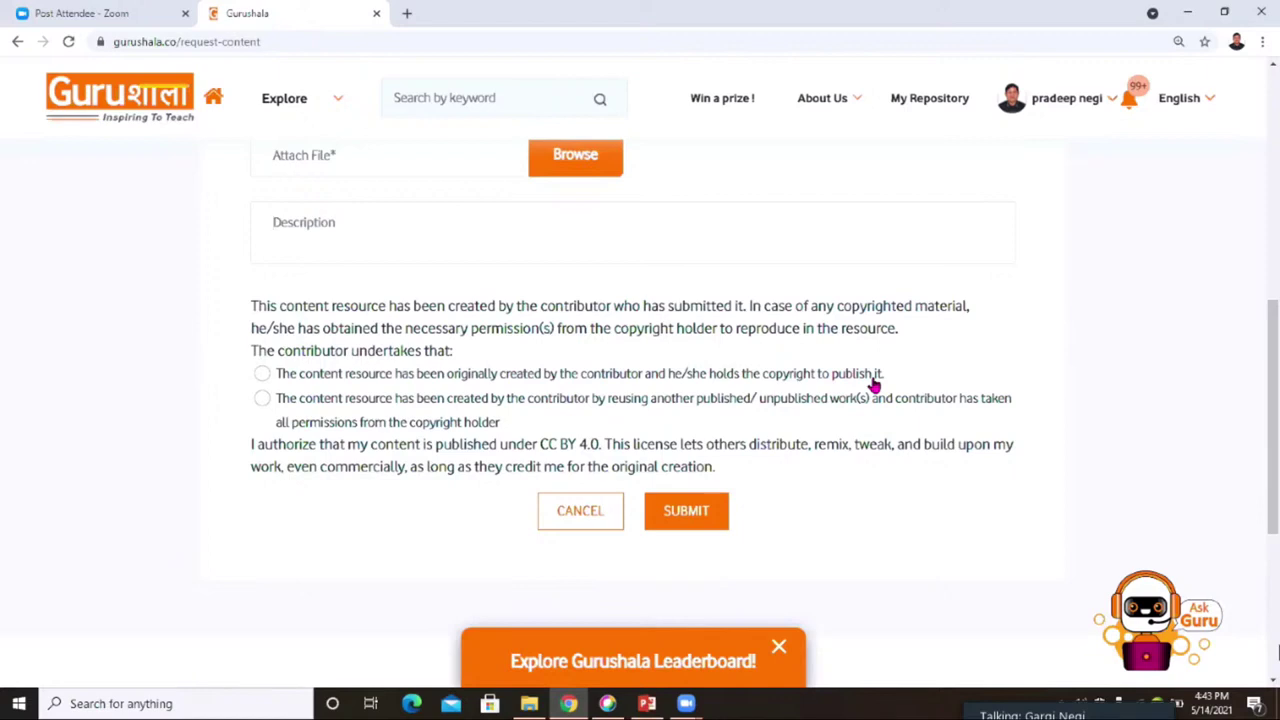
{"action": "left_click", "coordinate": [1130, 102]}
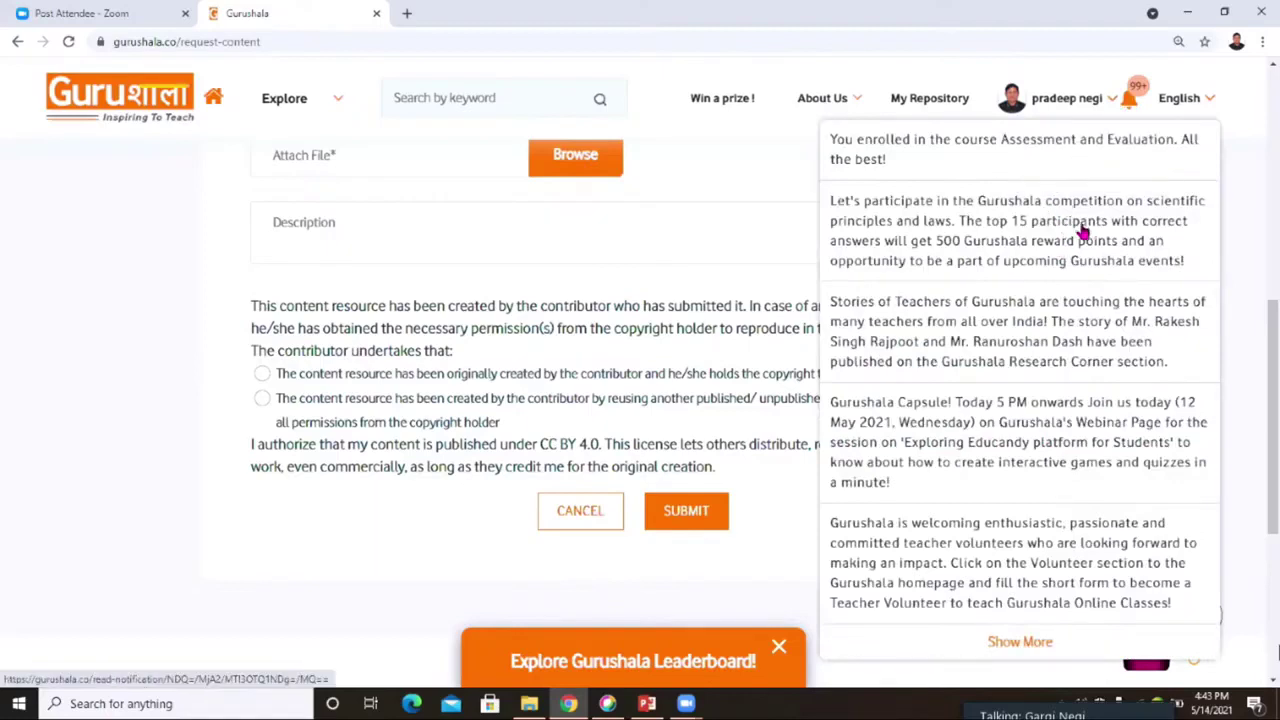
{"action": "left_click", "coordinate": [1250, 200]}
{"action": "mouse_move", "coordinate": [331, 97]}
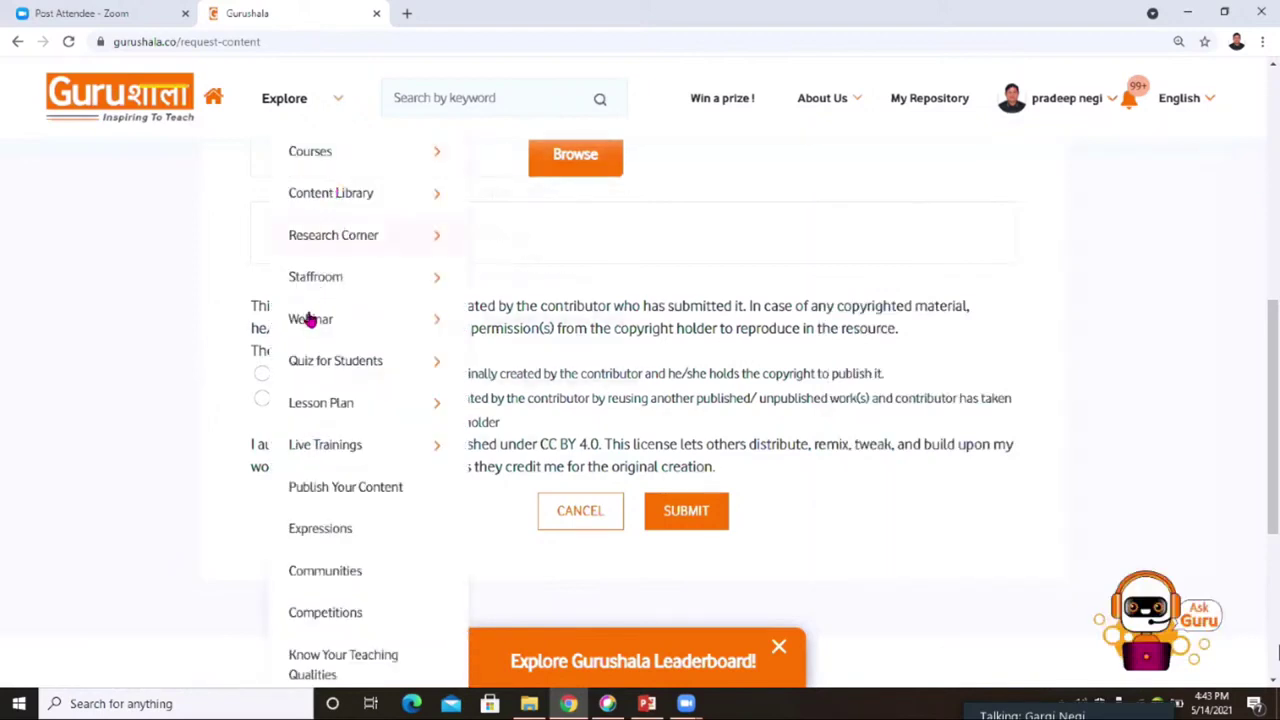
{"action": "mouse_move", "coordinate": [337, 196]}
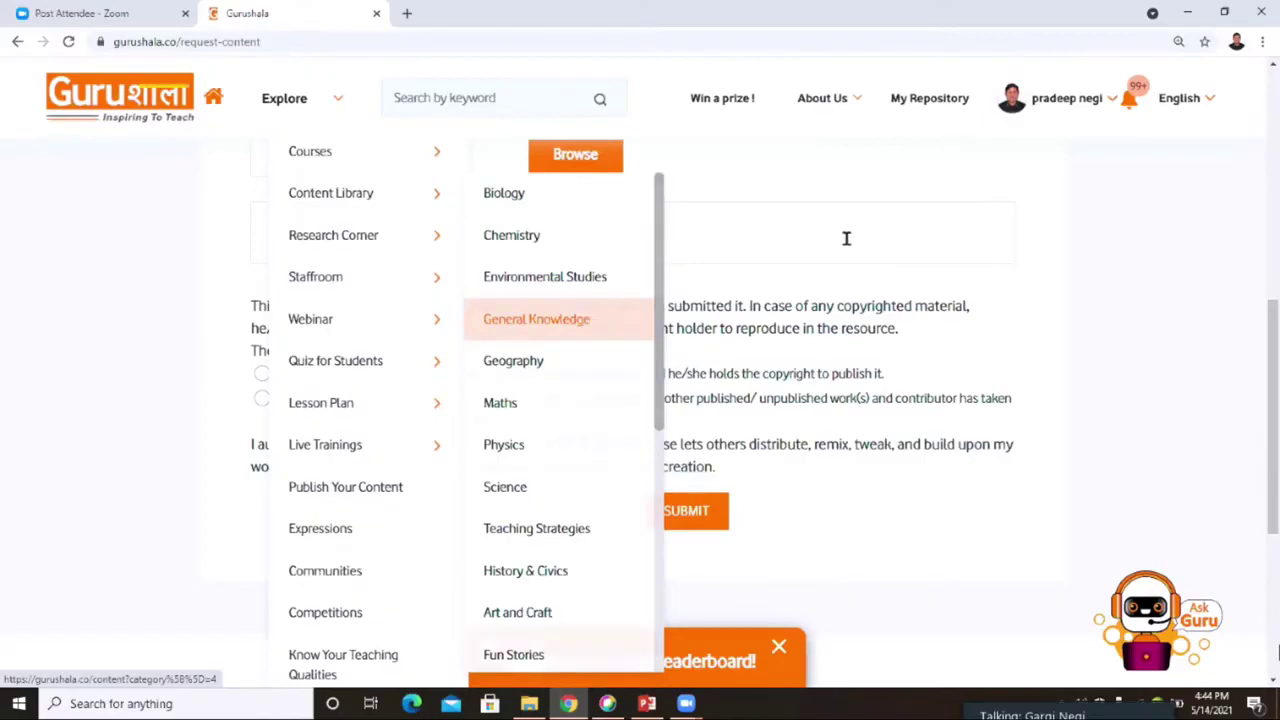
Return to the homepage and open the Quiz for Students section.
{"action": "left_click", "coordinate": [120, 108]}
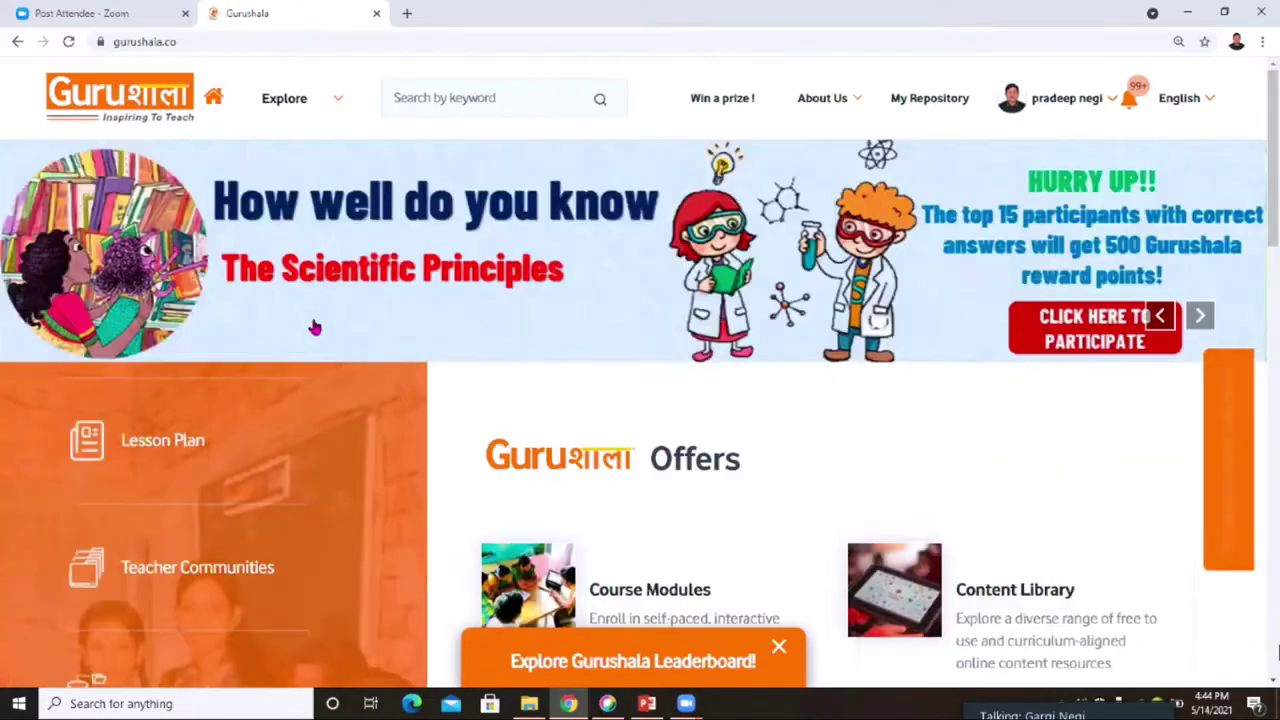
{"action": "scroll", "coordinate": [297, 356], "scroll_direction": "down", "scroll_amount": 4}
{"action": "scroll", "coordinate": [300, 357], "scroll_direction": "down", "scroll_amount": 3}
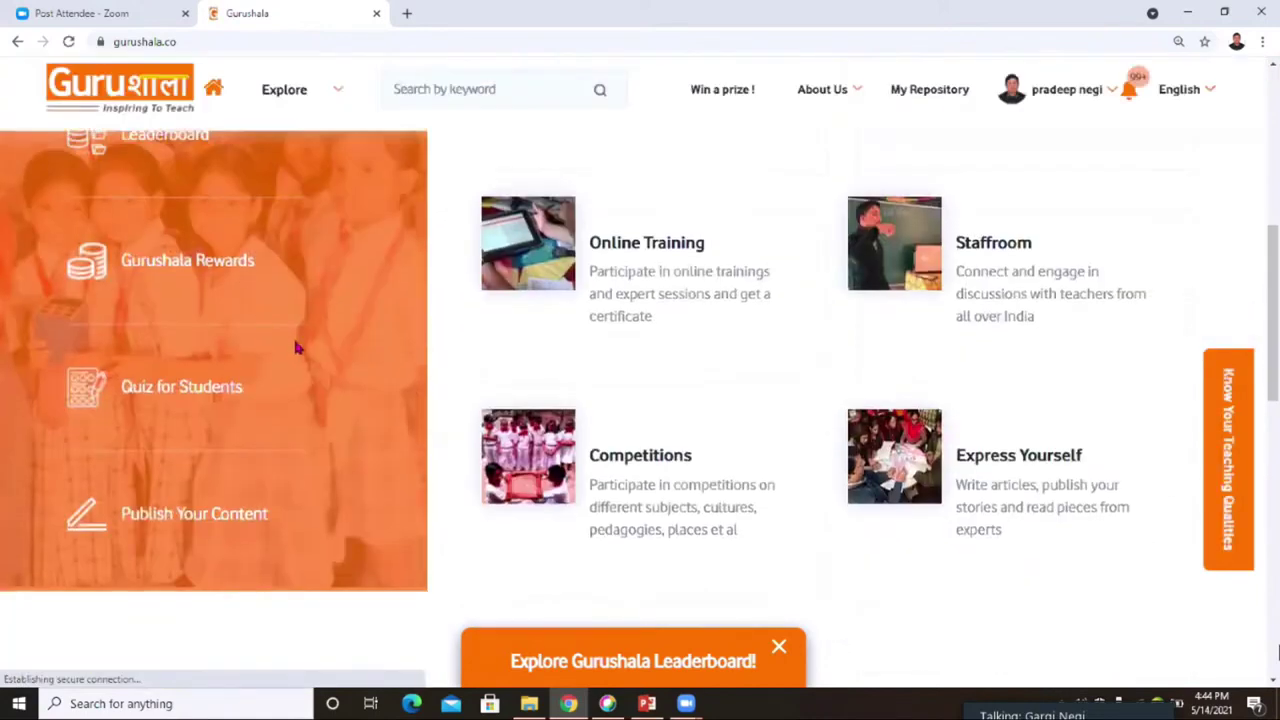
{"action": "scroll", "coordinate": [233, 366], "scroll_direction": "up", "scroll_amount": 1}
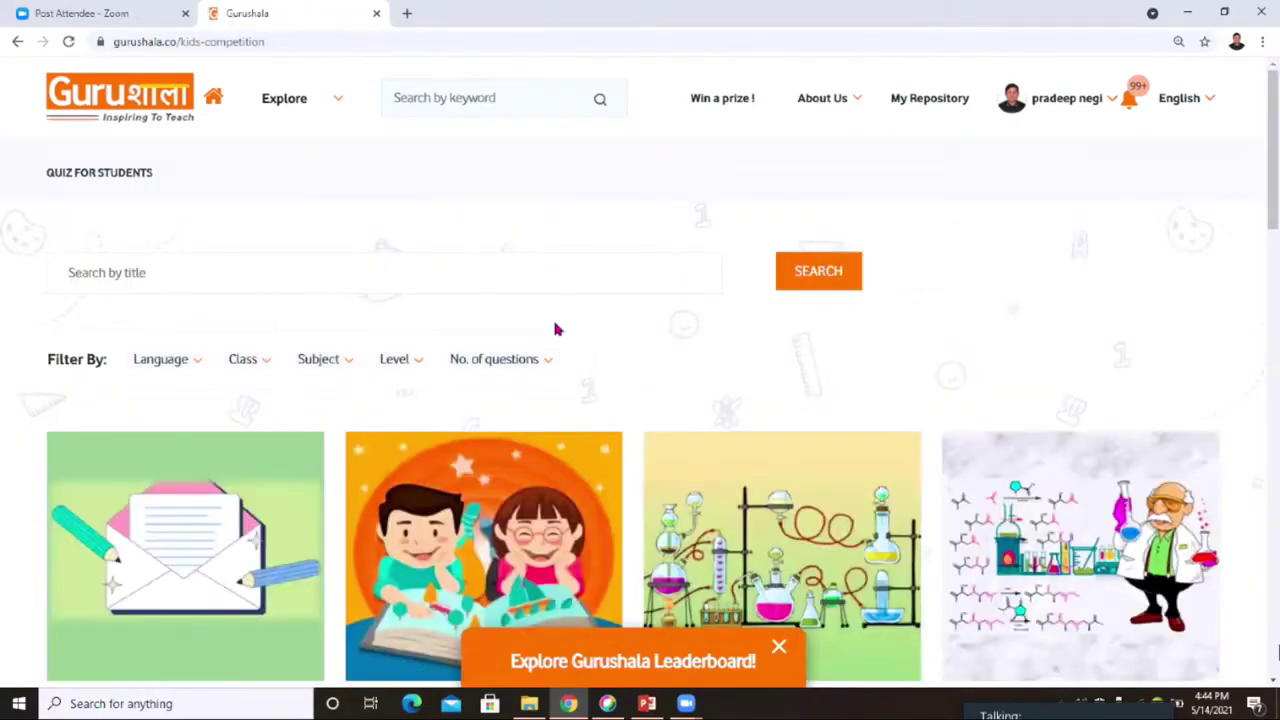
Browse the student quizzes and open the Letter Writing quiz under General Knowledge.
{"action": "scroll", "coordinate": [557, 330], "scroll_direction": "down", "scroll_amount": 1}
{"action": "scroll", "coordinate": [526, 343], "scroll_direction": "down", "scroll_amount": 2}
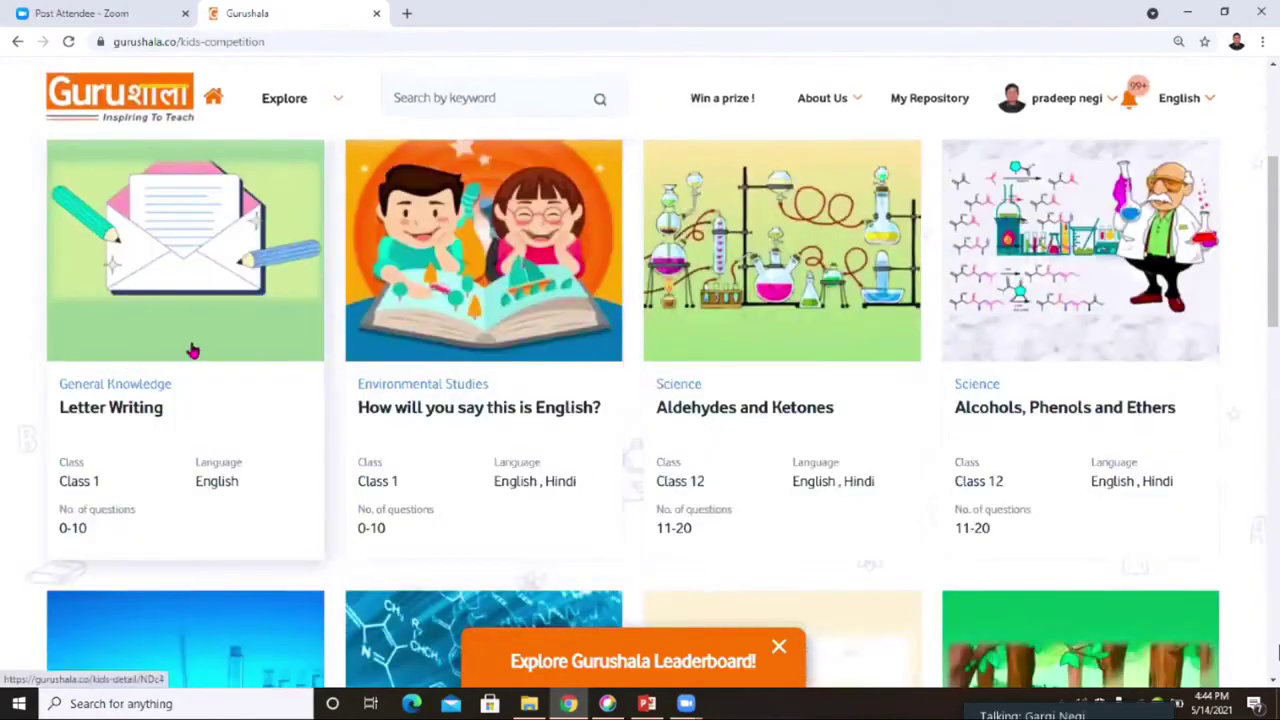
{"action": "scroll", "coordinate": [198, 350], "scroll_direction": "up", "scroll_amount": 1}
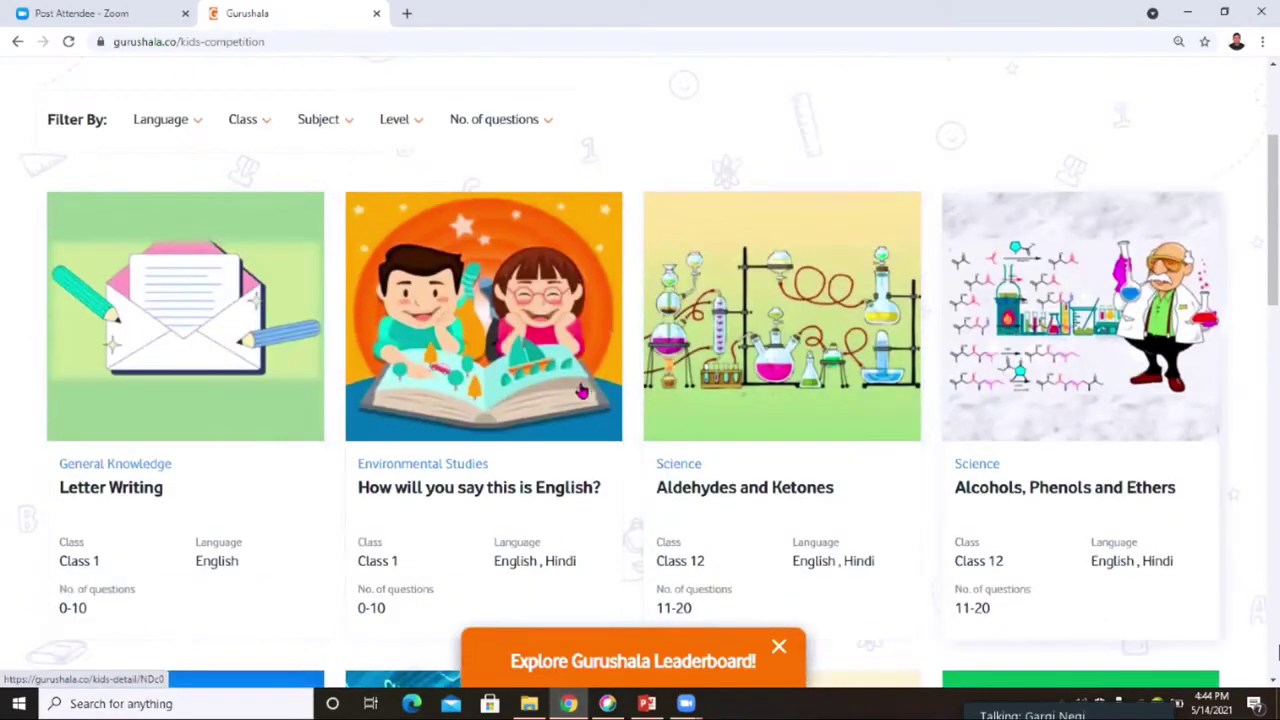
{"action": "scroll", "coordinate": [583, 392], "scroll_direction": "down", "scroll_amount": 2}
{"action": "scroll", "coordinate": [583, 392], "scroll_direction": "up", "scroll_amount": 2}
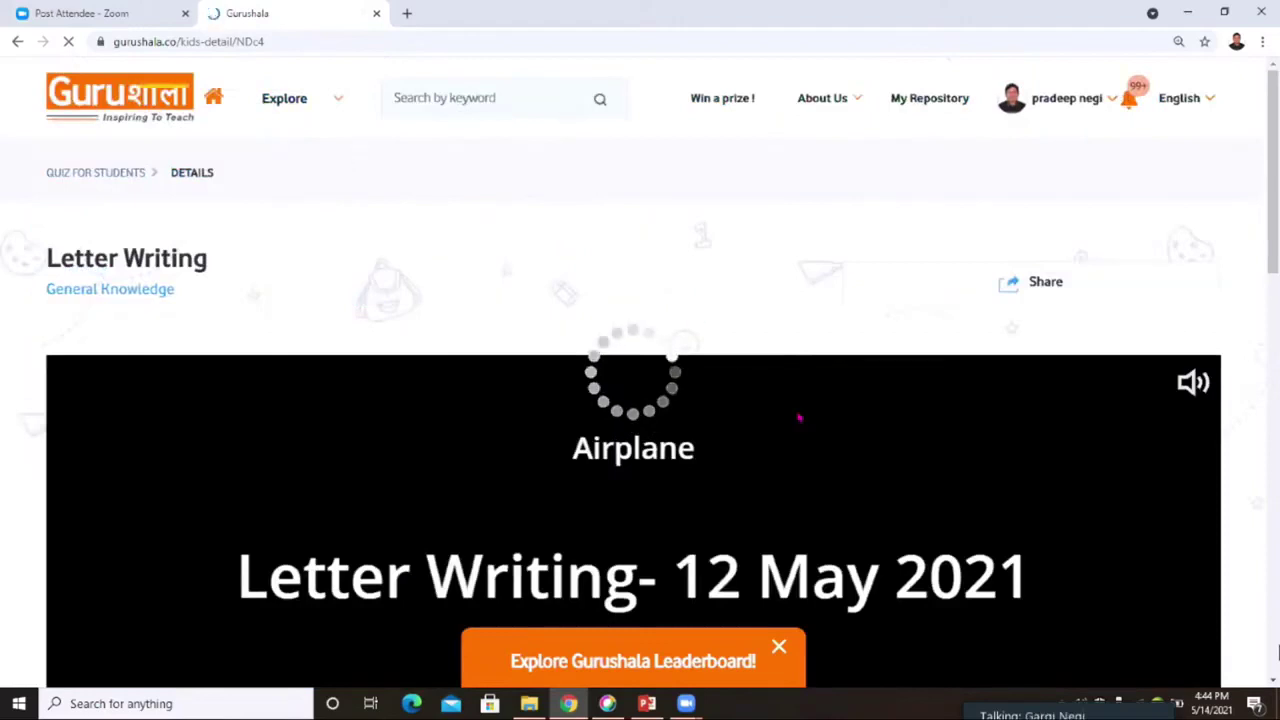
Start the Letter Writing- 12 May 2021 airplane game.
{"action": "scroll", "coordinate": [681, 327], "scroll_direction": "down", "scroll_amount": 2}
{"action": "scroll", "coordinate": [792, 345], "scroll_direction": "down", "scroll_amount": 2}
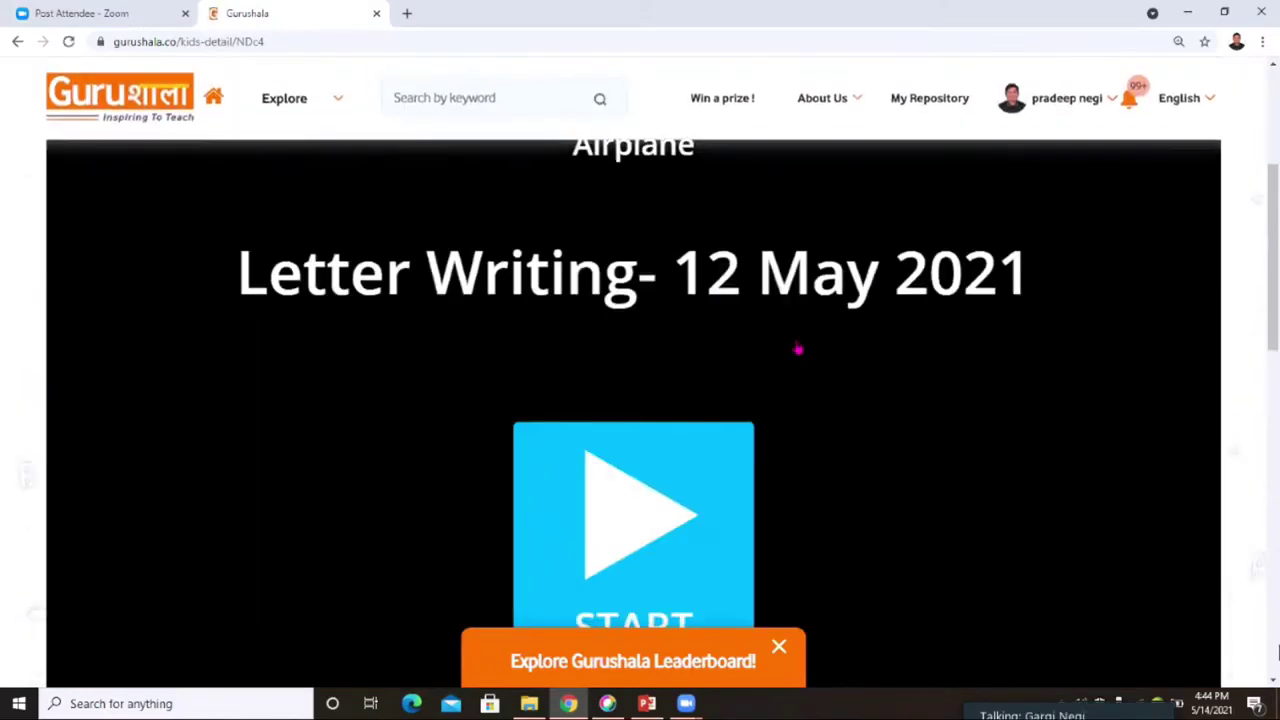
{"action": "scroll", "coordinate": [797, 349], "scroll_direction": "down", "scroll_amount": 1}
{"action": "left_click", "coordinate": [660, 436]}
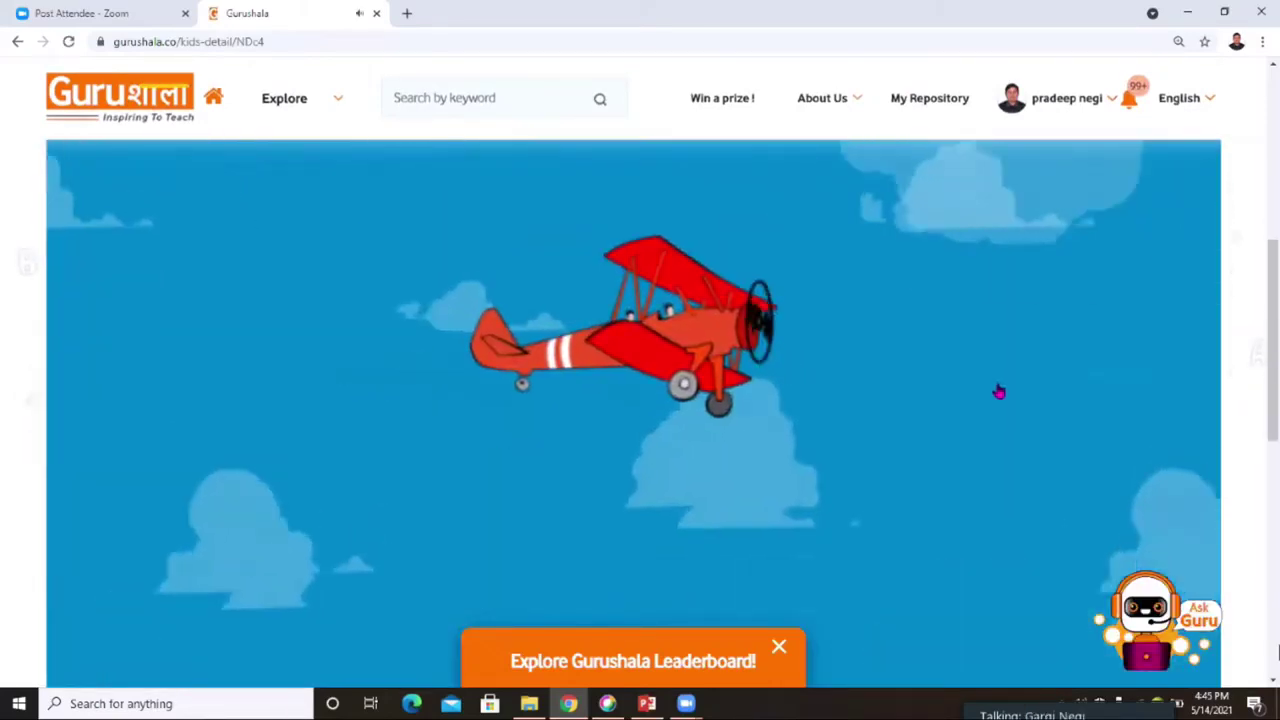
Read the statement "Letters can be purposeless." and steer the airplane into an answer cloud.
{"action": "scroll", "coordinate": [929, 371], "scroll_direction": "down", "scroll_amount": 2}
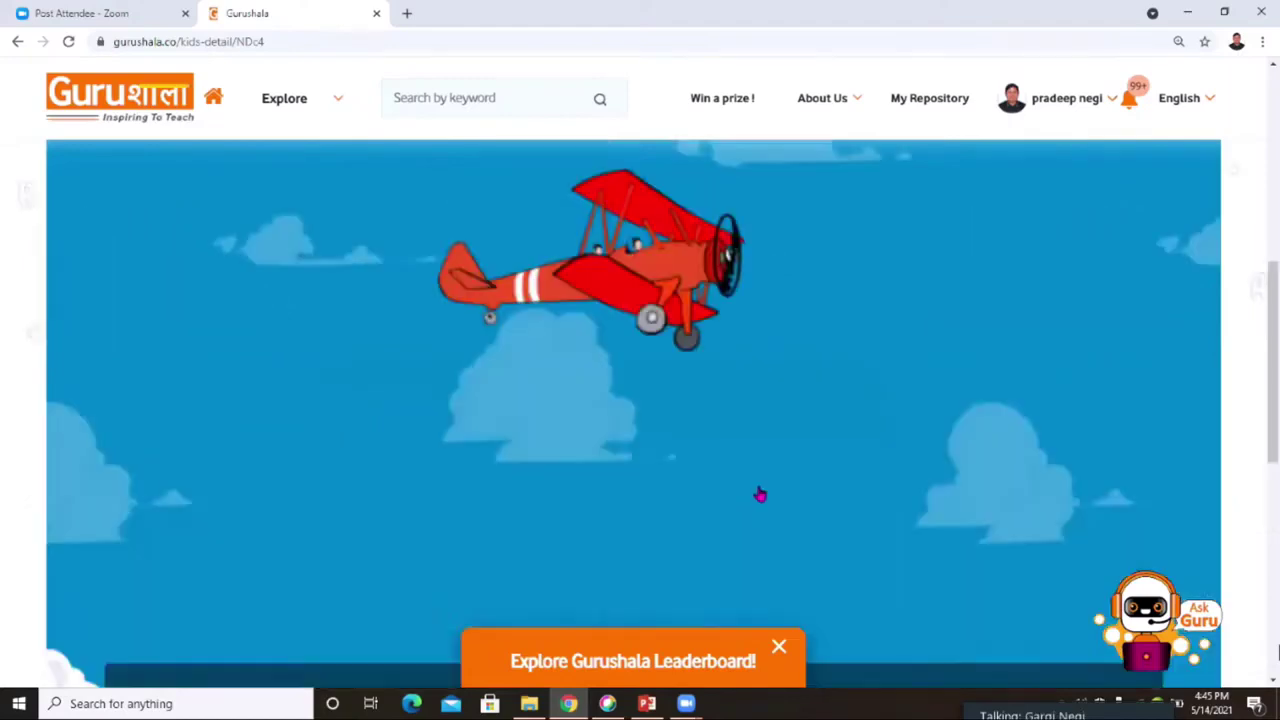
{"action": "scroll", "coordinate": [762, 500], "scroll_direction": "up", "scroll_amount": 2}
{"action": "scroll", "coordinate": [765, 495], "scroll_direction": "down", "scroll_amount": 2}
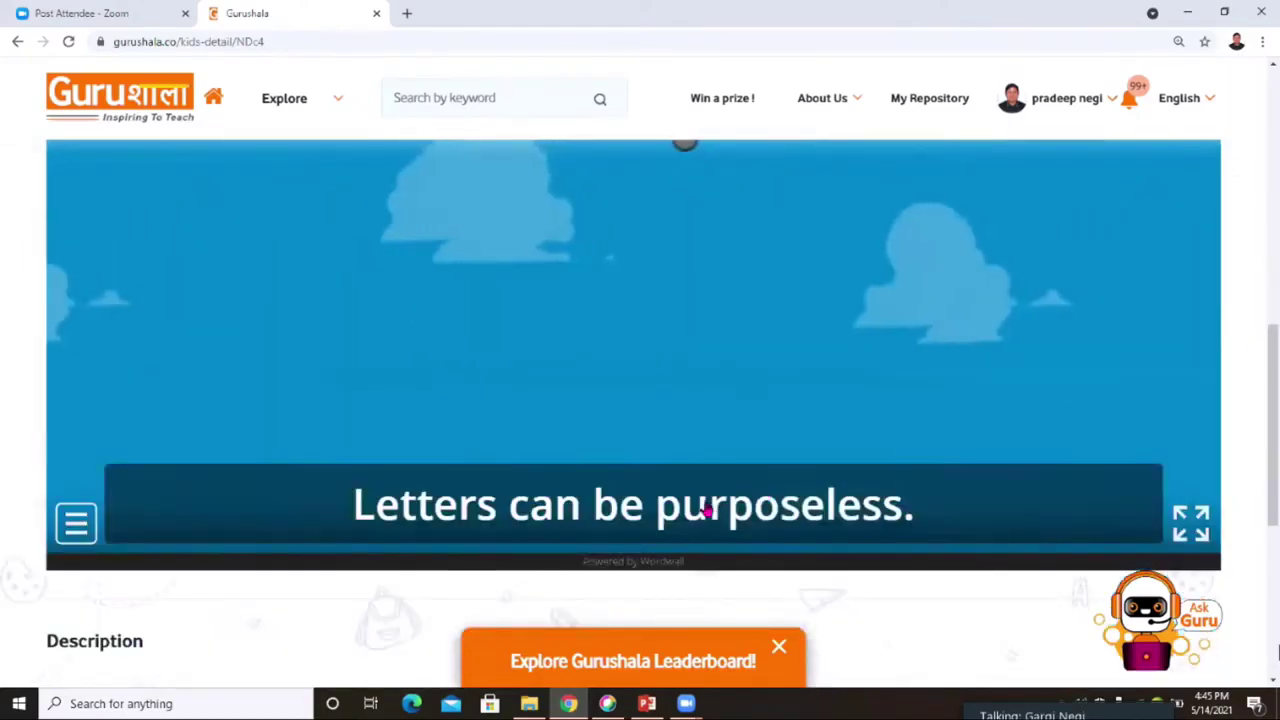
{"action": "scroll", "coordinate": [706, 510], "scroll_direction": "up", "scroll_amount": 1}
{"action": "scroll", "coordinate": [691, 345], "scroll_direction": "up", "scroll_amount": 1}
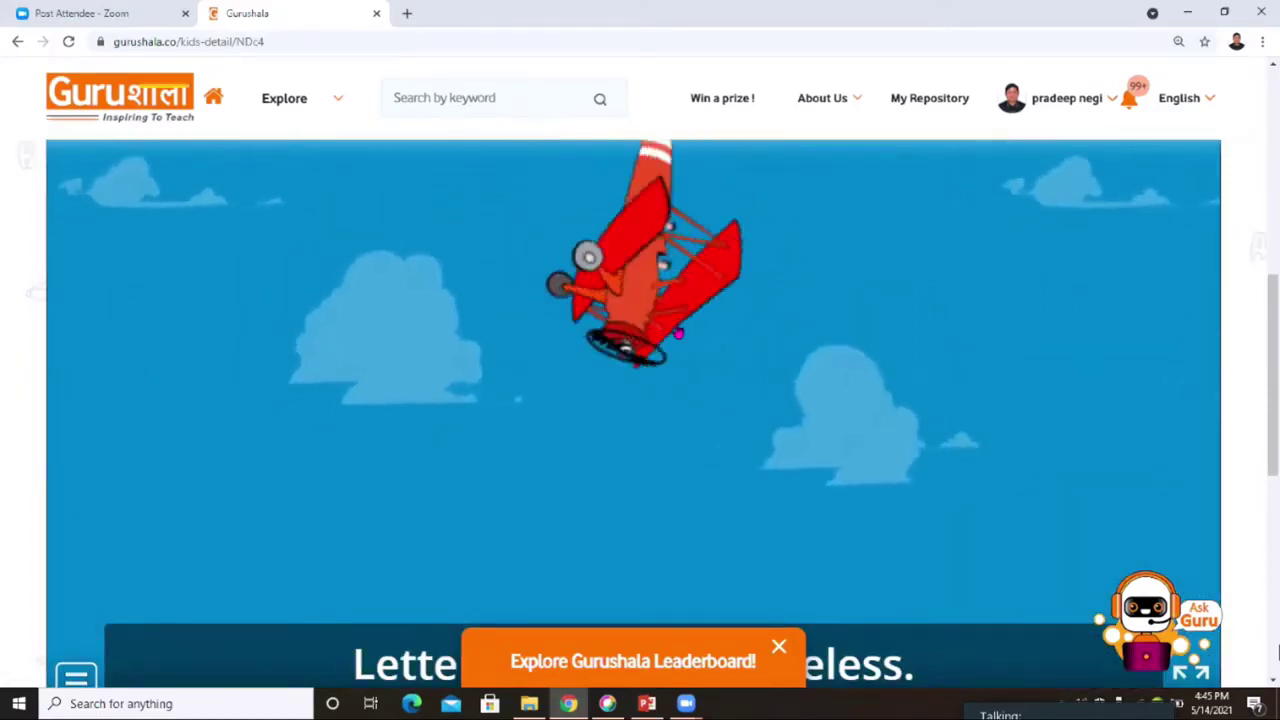
{"action": "left_click", "coordinate": [516, 420]}
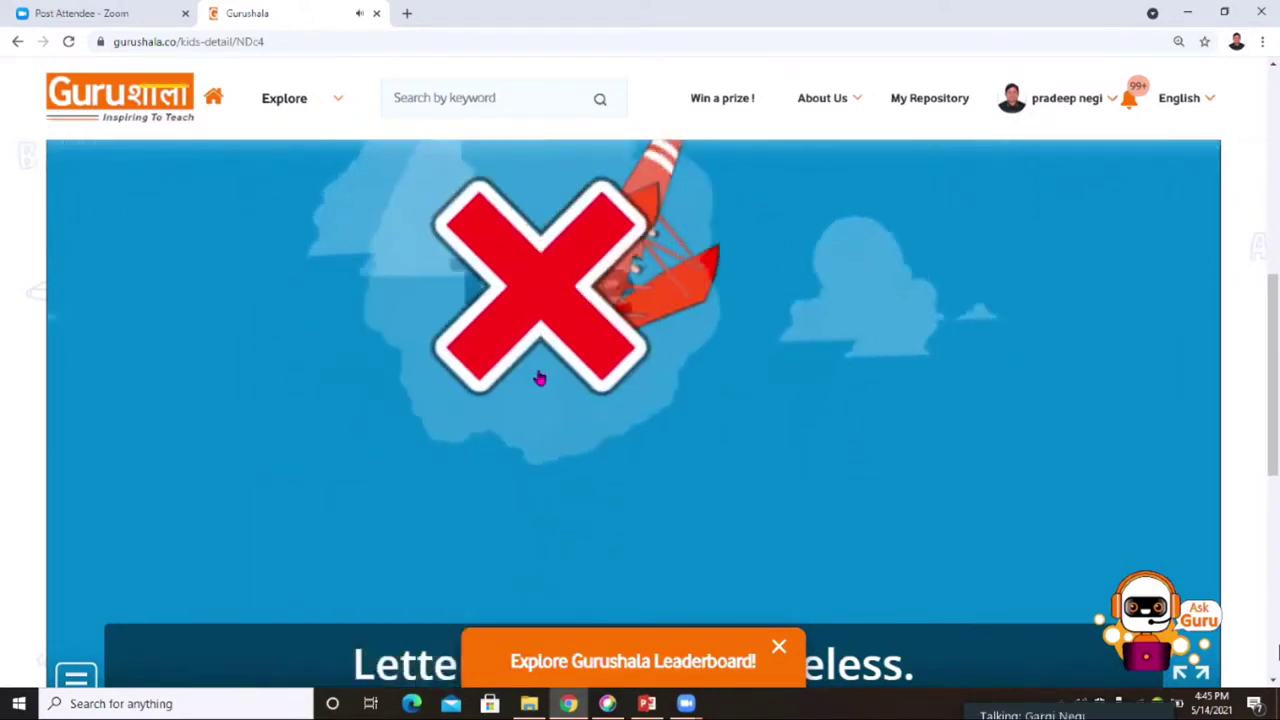